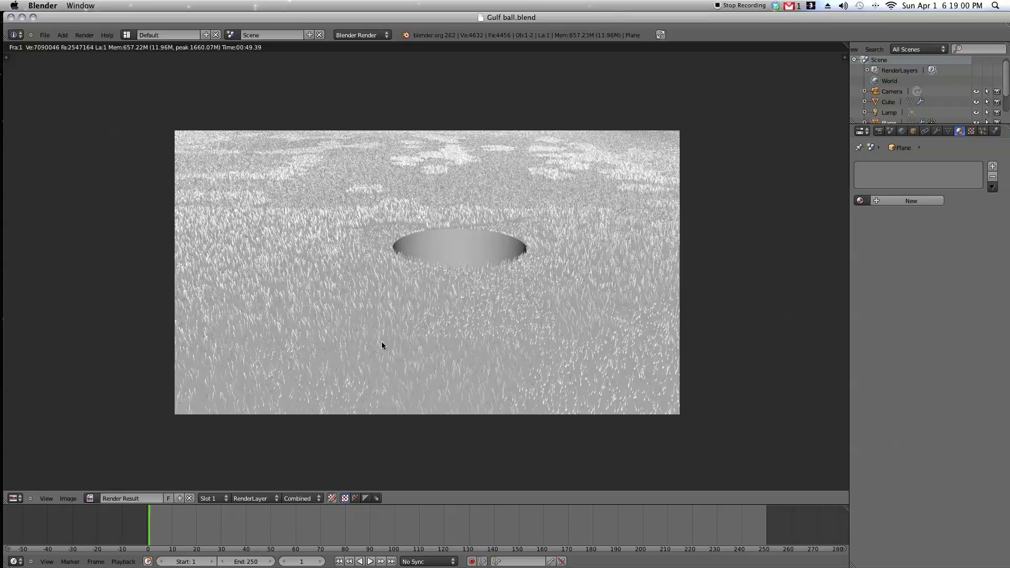
Step: Create a new material on the plane and name it can
{"action": "left_click", "coordinate": [896, 202]}
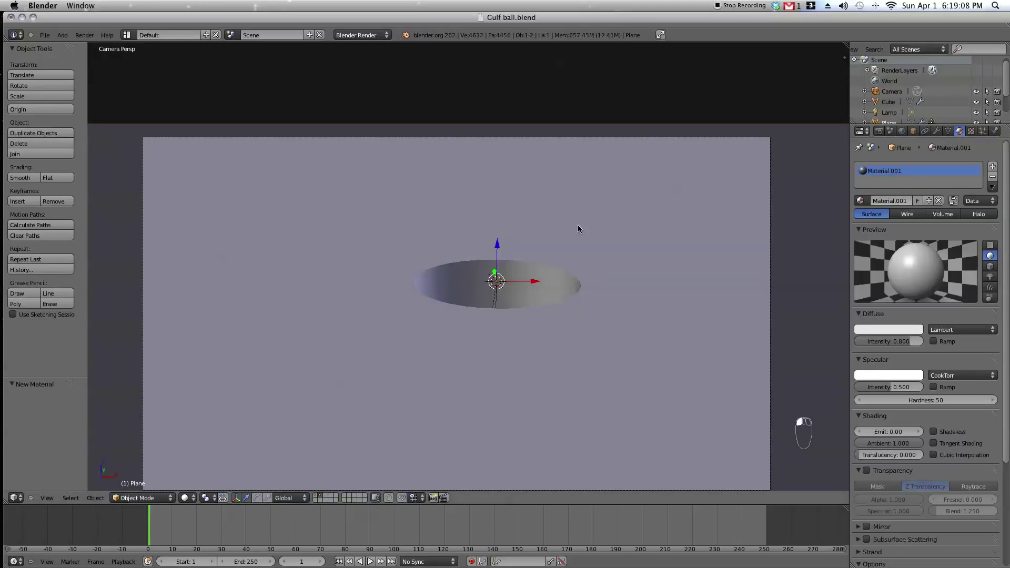
{"action": "scroll", "coordinate": [577, 231], "scroll_direction": "up", "scroll_amount": 2}
{"action": "scroll", "coordinate": [577, 233], "scroll_direction": "up", "scroll_amount": 1}
{"action": "scroll", "coordinate": [482, 238], "scroll_direction": "down", "scroll_amount": 5}
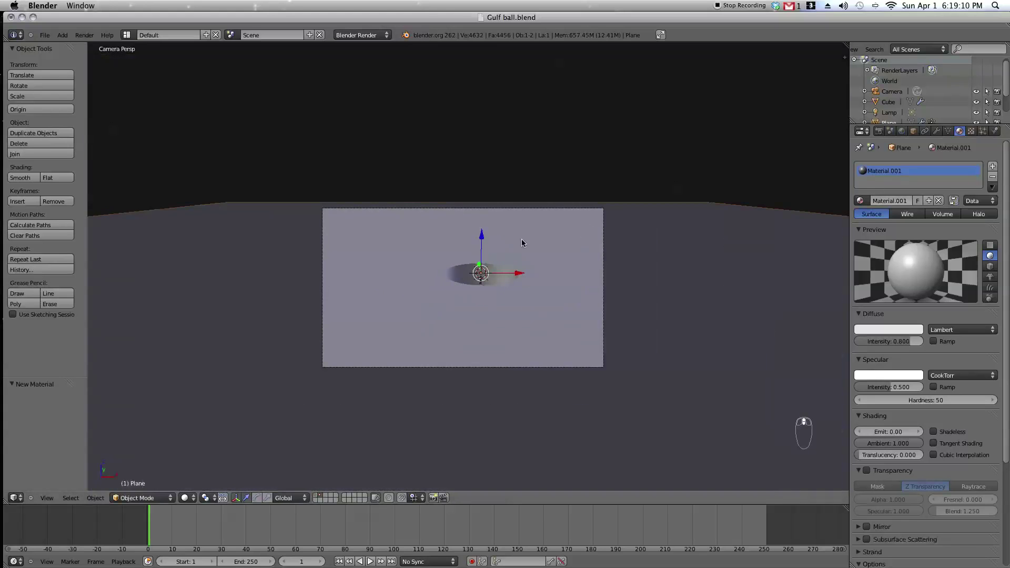
{"action": "left_click", "coordinate": [896, 202]}
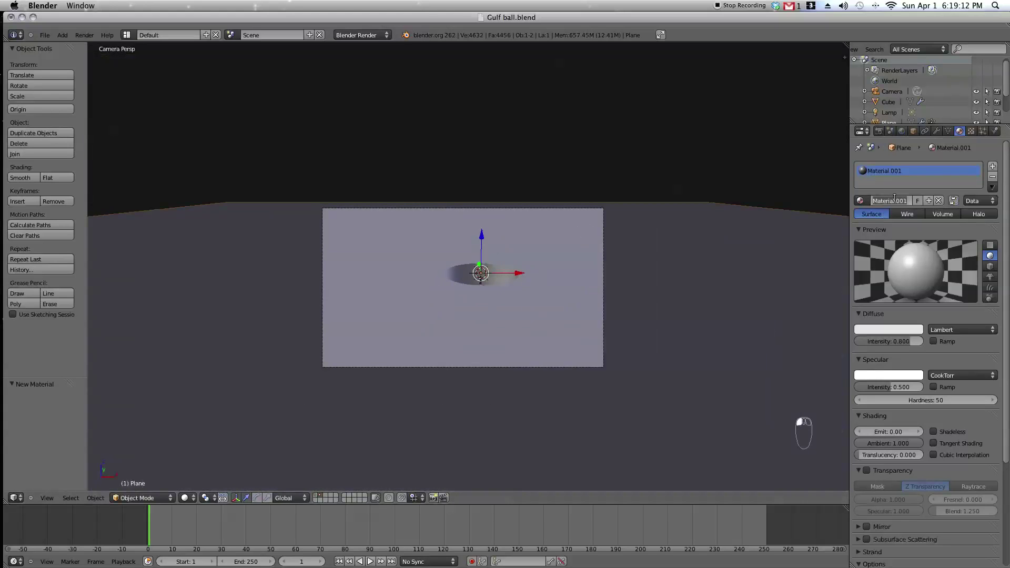
{"action": "key", "text": "Return"}
Step: Select only the inner wall faces of the golf hole in the plane's mesh, working from the top wireframe view
{"action": "scroll", "coordinate": [451, 263], "scroll_direction": "up", "scroll_amount": 5}
{"action": "key", "text": "Tab"}
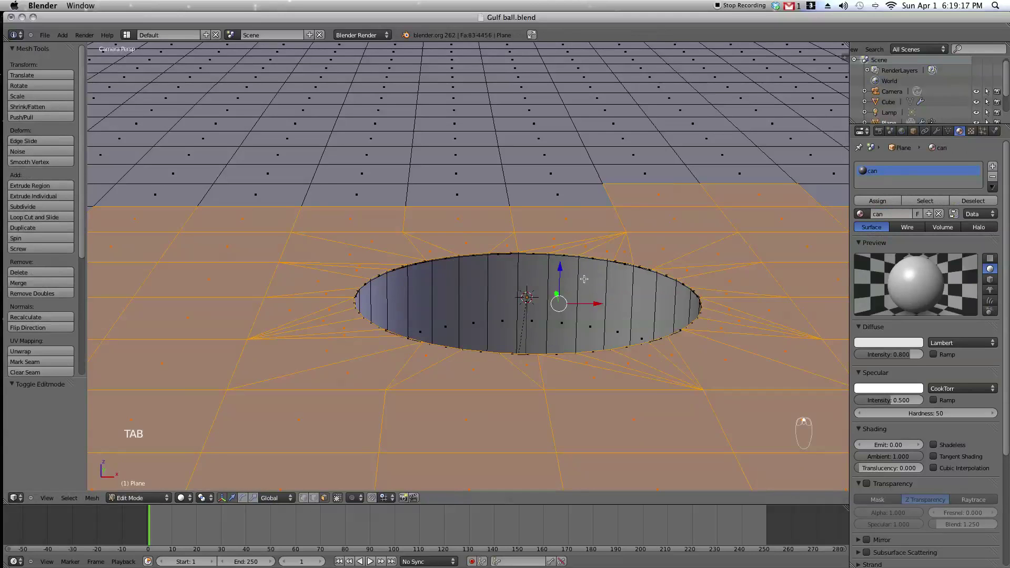
{"action": "key", "text": "a"}
{"action": "right_click", "coordinate": [547, 281], "text": "alt"}
{"action": "scroll", "coordinate": [604, 309], "scroll_direction": "up", "scroll_amount": 4}
{"action": "key", "text": "KP_7"}
{"action": "key", "text": "z"}
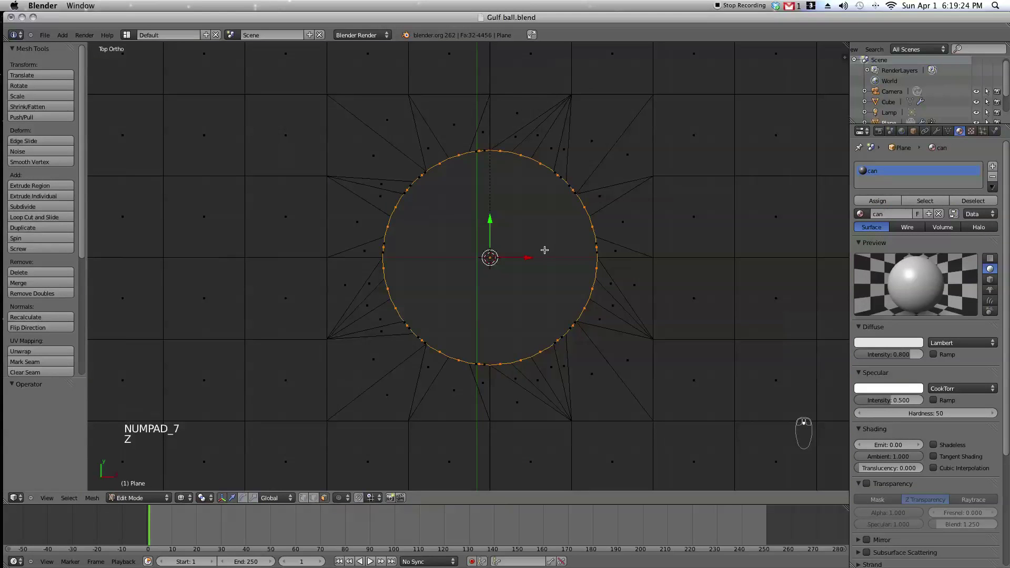
{"action": "key", "text": "c"}
{"action": "scroll", "coordinate": [489, 257], "scroll_direction": "down", "scroll_amount": 8}
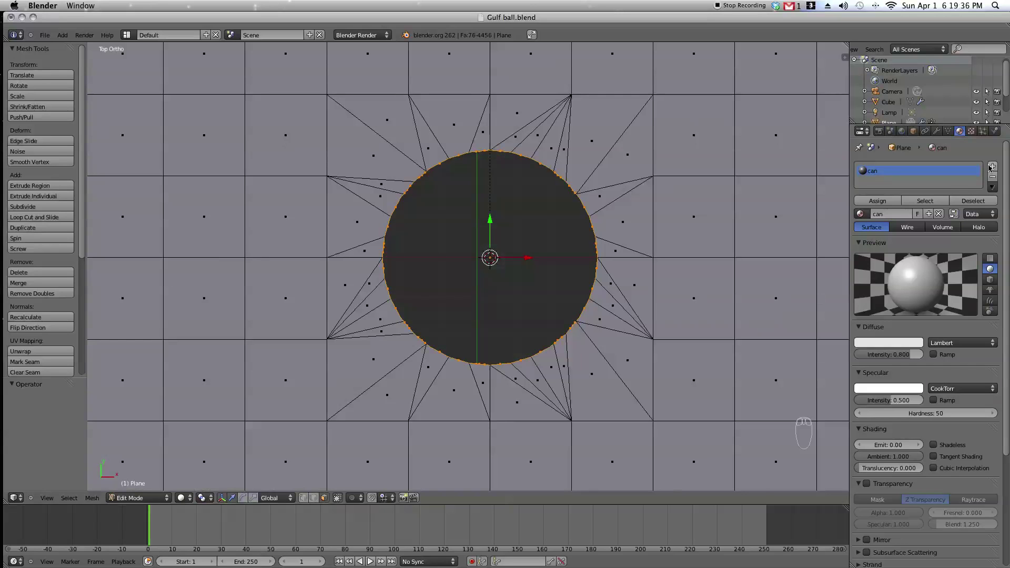
Step: Add a second material slot to the plane with a new material named grass
{"action": "left_click", "coordinate": [993, 166]}
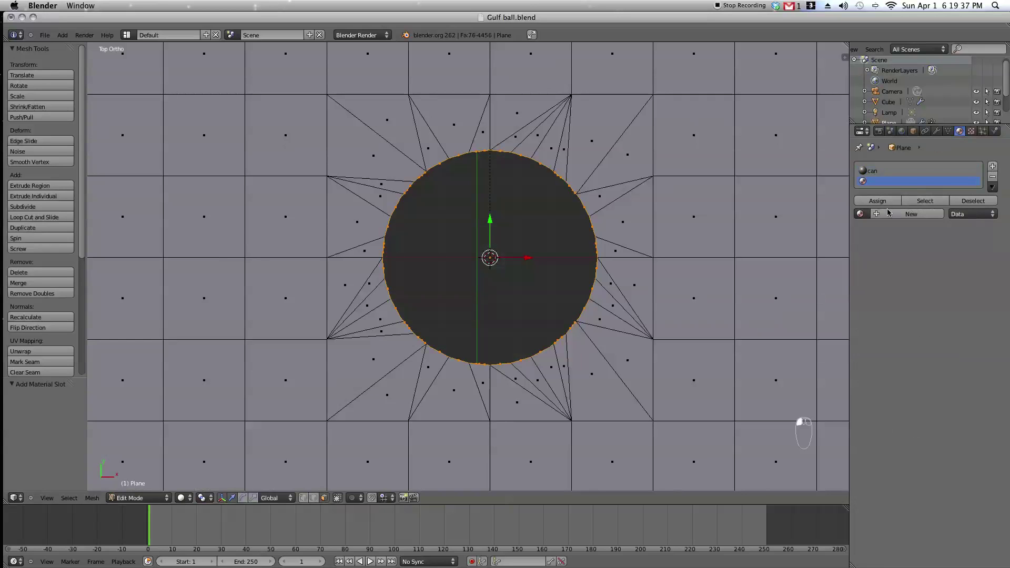
{"action": "left_click", "coordinate": [894, 214]}
{"action": "double_click", "coordinate": [893, 218]}
{"action": "type", "text": "grass"}
{"action": "key", "text": "Return"}
Step: Assign the can material to the selected hole faces
{"action": "left_click", "coordinate": [885, 171]}
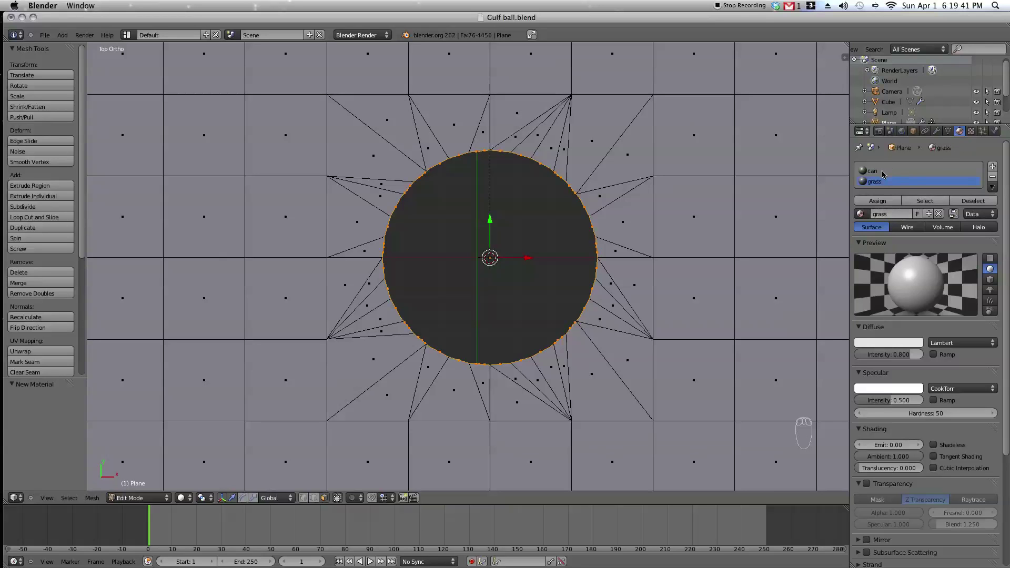
{"action": "left_click", "coordinate": [869, 204]}
Step: Invert the face selection and assign the grass material to all faces outside the hole
{"action": "scroll", "coordinate": [506, 255], "scroll_direction": "down", "scroll_amount": 8}
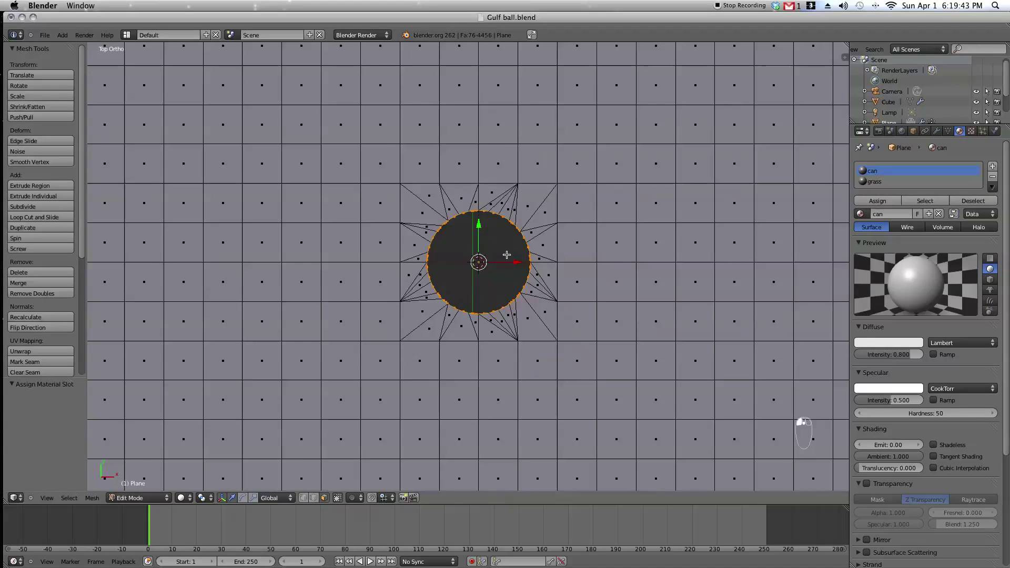
{"action": "scroll", "coordinate": [503, 255], "scroll_direction": "down", "scroll_amount": 3}
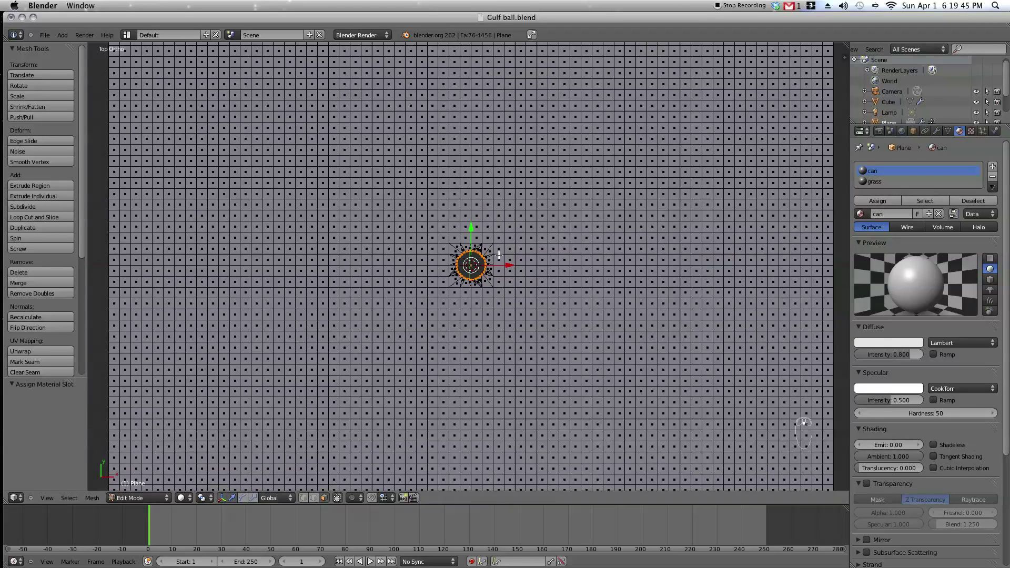
{"action": "key", "text": "ctrl+i"}
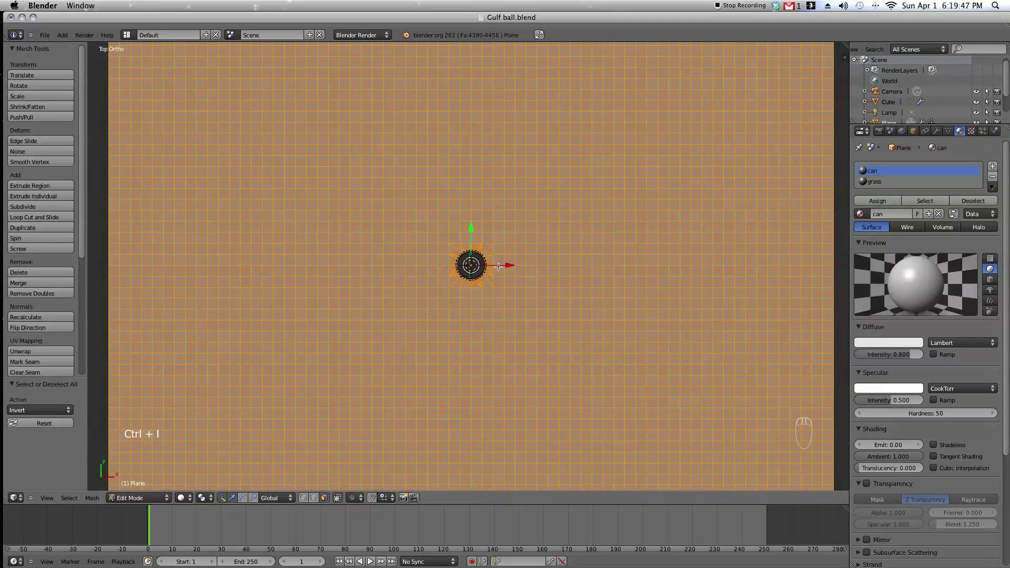
{"action": "scroll", "coordinate": [499, 256], "scroll_direction": "up", "scroll_amount": 5}
{"action": "left_click", "coordinate": [863, 181]}
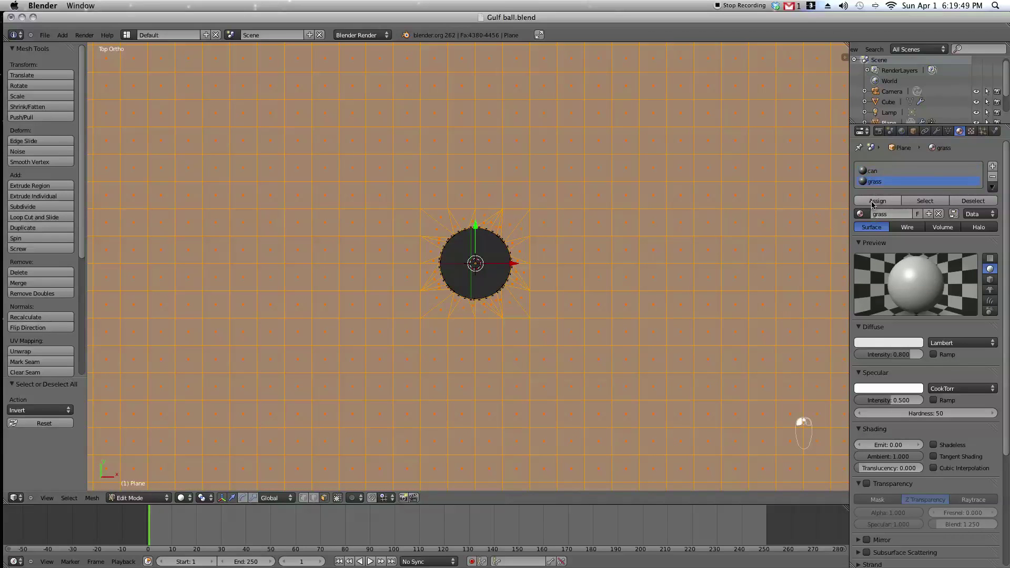
{"action": "left_click", "coordinate": [877, 200]}
Step: Return to Object Mode and display the plane through the camera in solid shading
{"action": "scroll", "coordinate": [567, 253], "scroll_direction": "up", "scroll_amount": 2}
{"action": "key", "text": "Tab"}
{"action": "key", "text": "KP_0"}
{"action": "key", "text": "z"}
{"action": "key", "text": "z"}
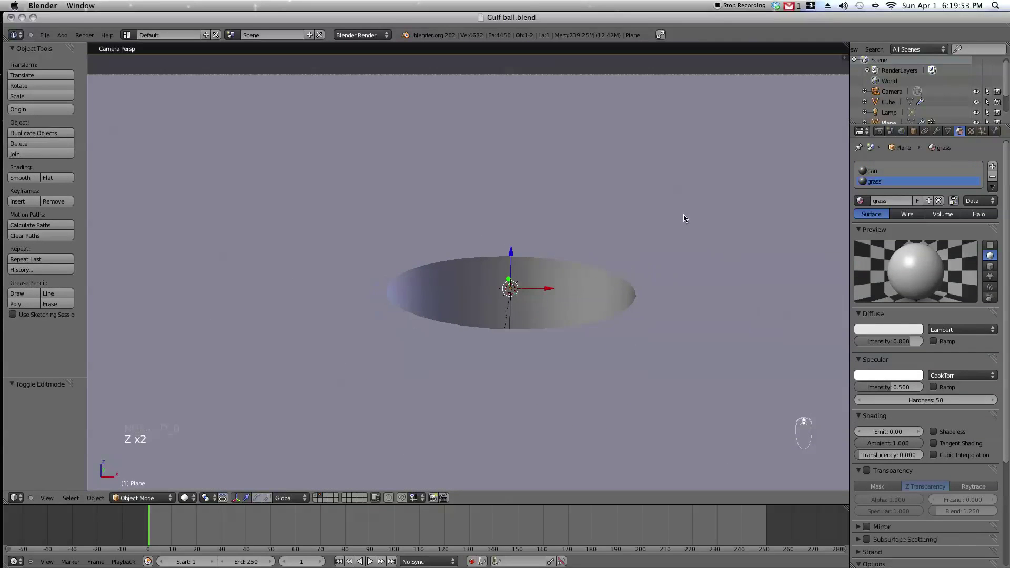
Step: Give the can material a near-black diffuse color and set its specular intensity to 0
{"action": "left_click", "coordinate": [872, 171]}
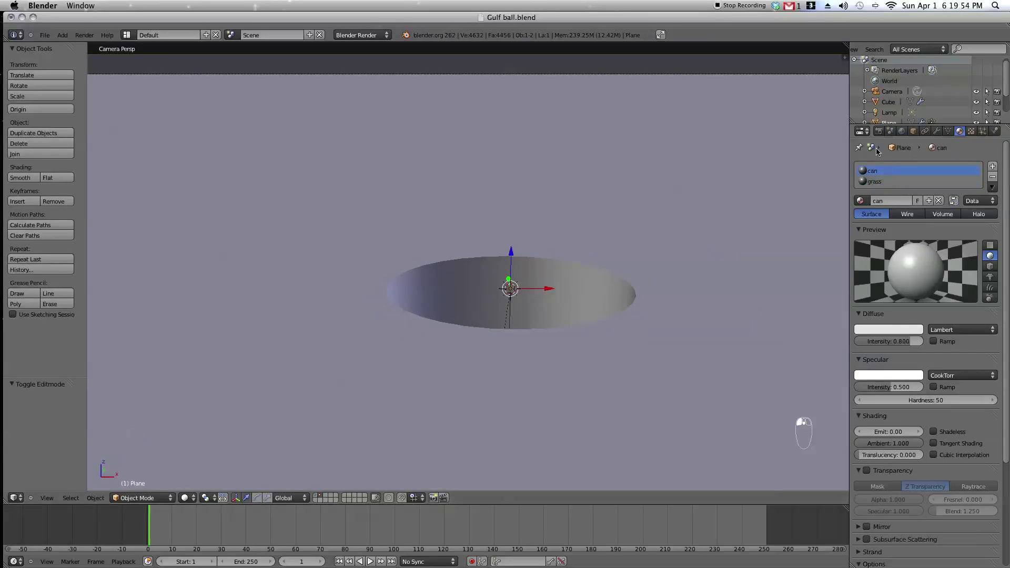
{"action": "left_click", "coordinate": [873, 330]}
{"action": "left_click_drag", "start_coordinate": [912, 225], "coordinate": [917, 250]}
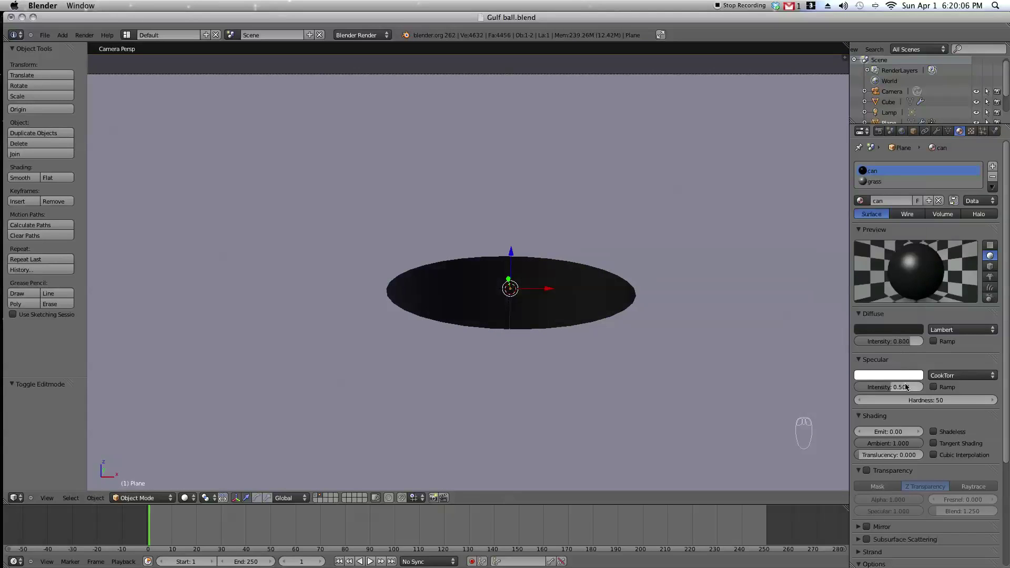
{"action": "left_click_drag", "start_coordinate": [903, 391], "coordinate": [807, 393]}
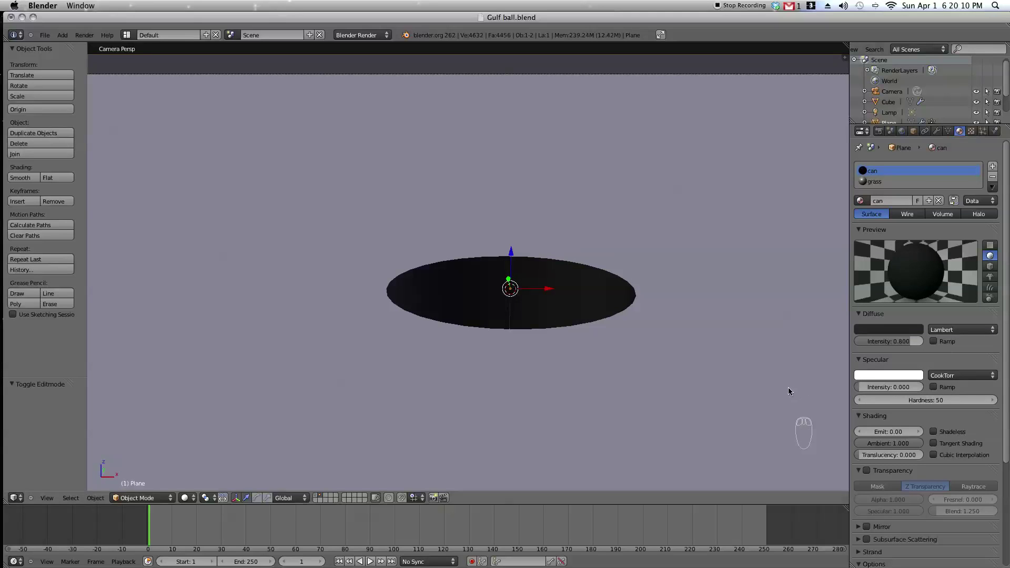
Step: Rename the grass material to ground and set its diffuse color to a dark green
{"action": "scroll", "coordinate": [788, 390], "scroll_direction": "up", "scroll_amount": 2}
{"action": "left_click", "coordinate": [871, 182]}
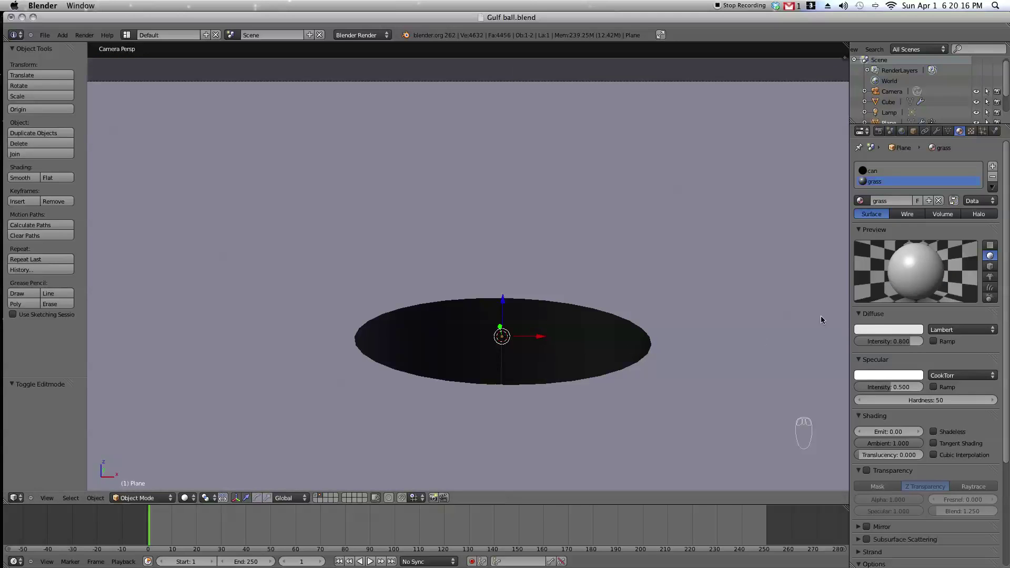
{"action": "left_click", "coordinate": [872, 327]}
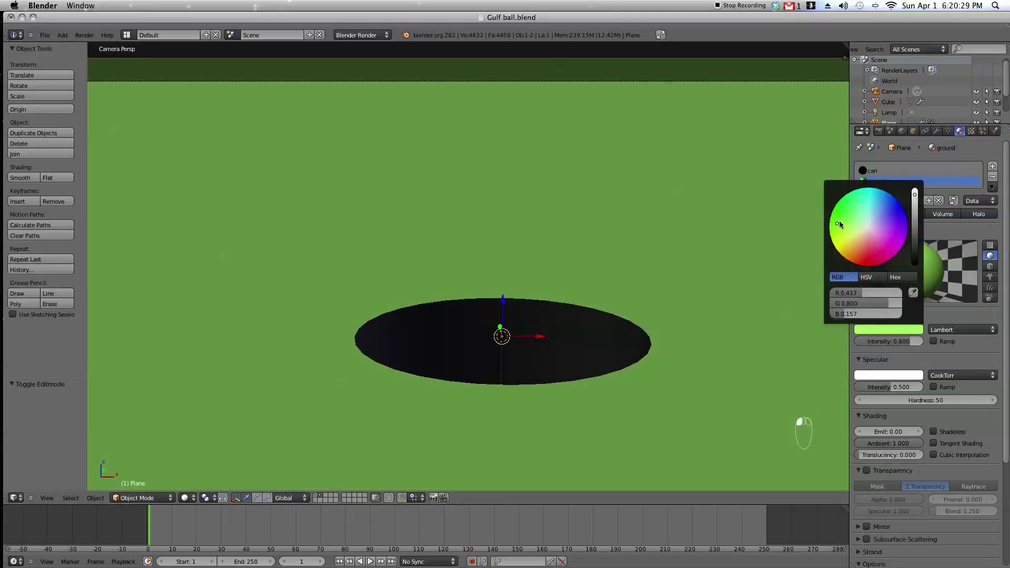
{"action": "left_click_drag", "start_coordinate": [838, 222], "coordinate": [836, 216]}
{"action": "left_click", "coordinate": [914, 254]}
{"action": "left_click_drag", "start_coordinate": [913, 254], "coordinate": [916, 252]}
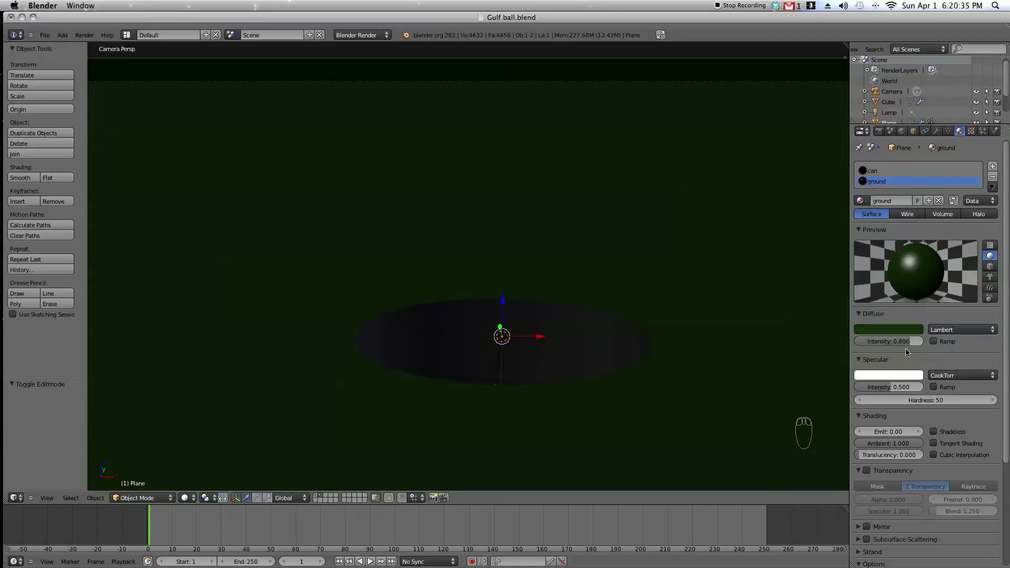
Step: Set the ground material's specular intensity to 0 and check the plane from the camera
{"action": "left_click_drag", "start_coordinate": [911, 387], "coordinate": [753, 370]}
{"action": "scroll", "coordinate": [683, 332], "scroll_direction": "down", "scroll_amount": 2}
{"action": "scroll", "coordinate": [679, 338], "scroll_direction": "down", "scroll_amount": 3}
{"action": "key", "text": "KP_7"}
{"action": "key", "text": "KP_0"}
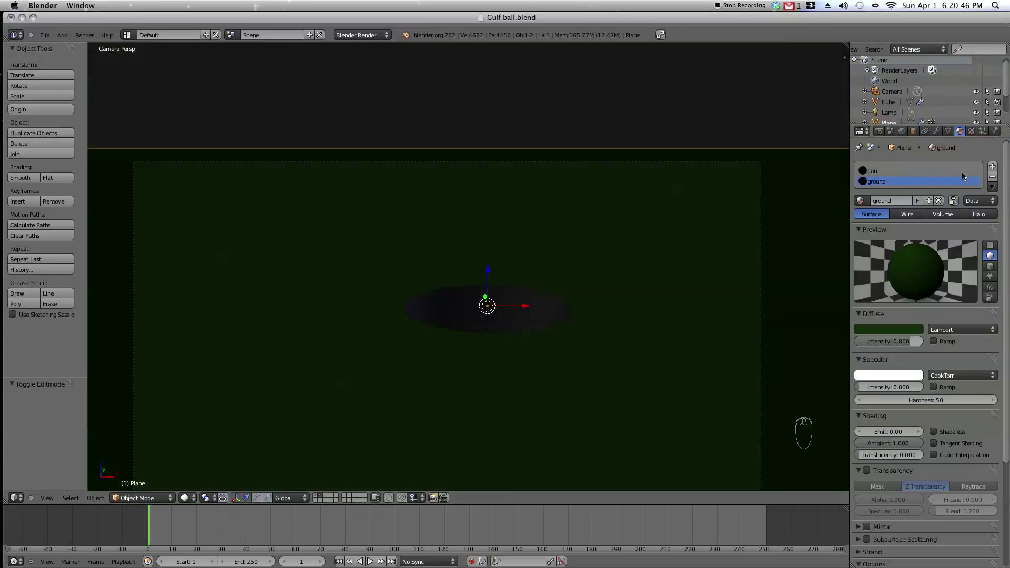
Step: Add a third material slot with a new material named grass
{"action": "left_click", "coordinate": [993, 166]}
{"action": "left_click", "coordinate": [904, 206]}
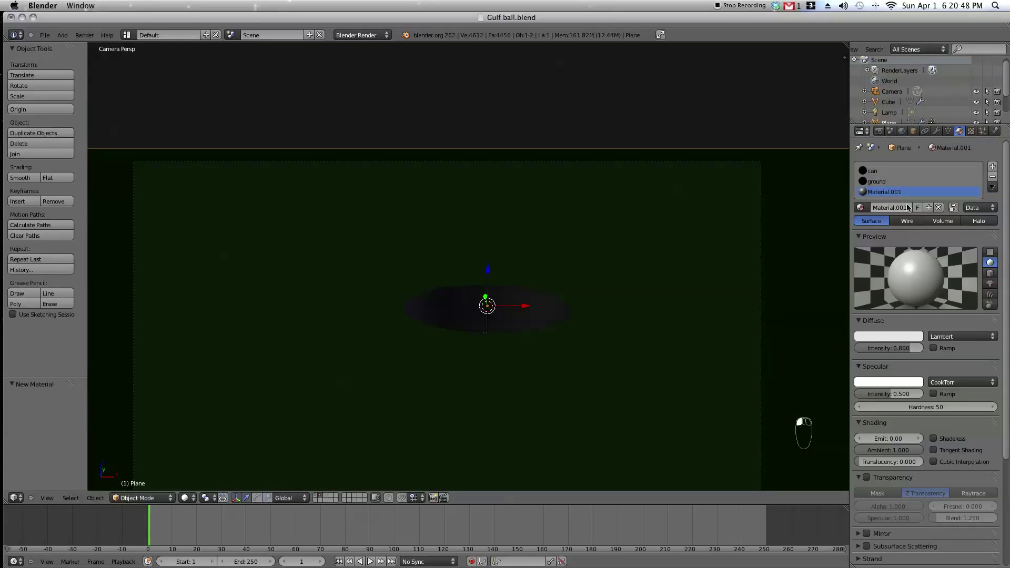
{"action": "type", "text": "grass"}
{"action": "key", "text": "Return"}
Step: Set the hair particle number to 1000 and turn on the particle system's display in the viewport
{"action": "left_click", "coordinate": [982, 131]}
{"action": "left_click", "coordinate": [945, 265]}
{"action": "type", "text": "100"}
{"action": "key", "text": "Return"}
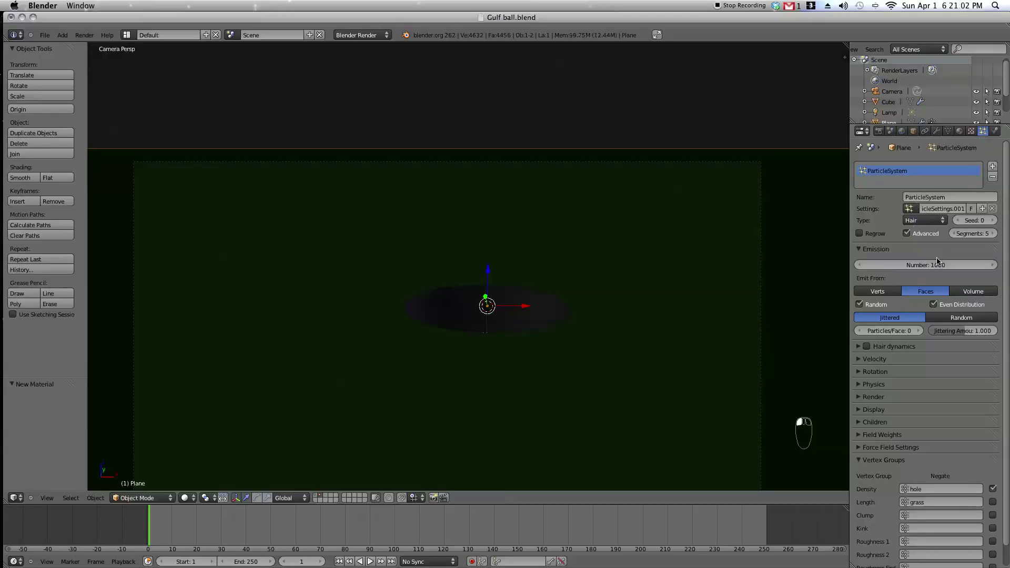
{"action": "left_click", "coordinate": [937, 131]}
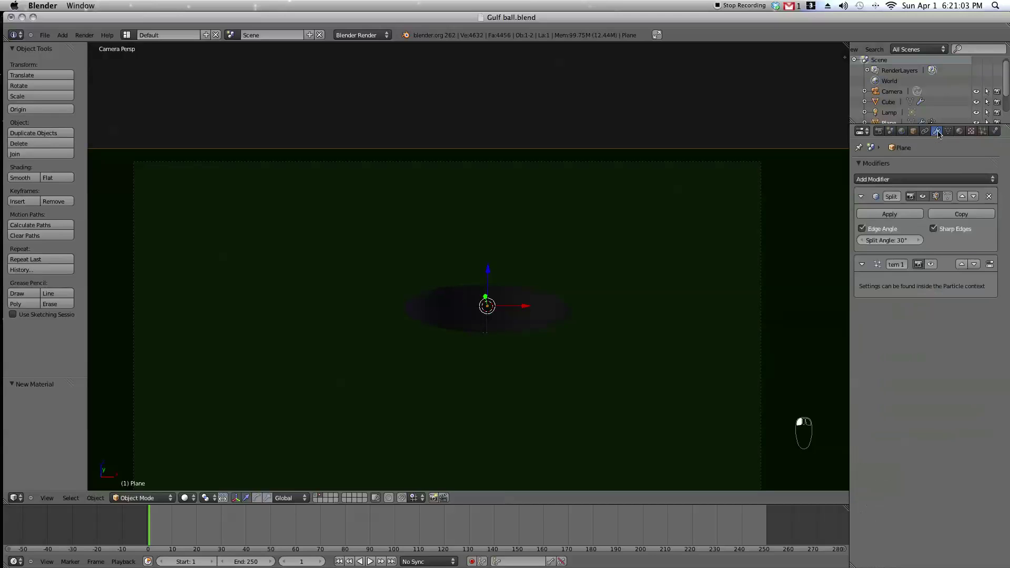
{"action": "left_click", "coordinate": [931, 264]}
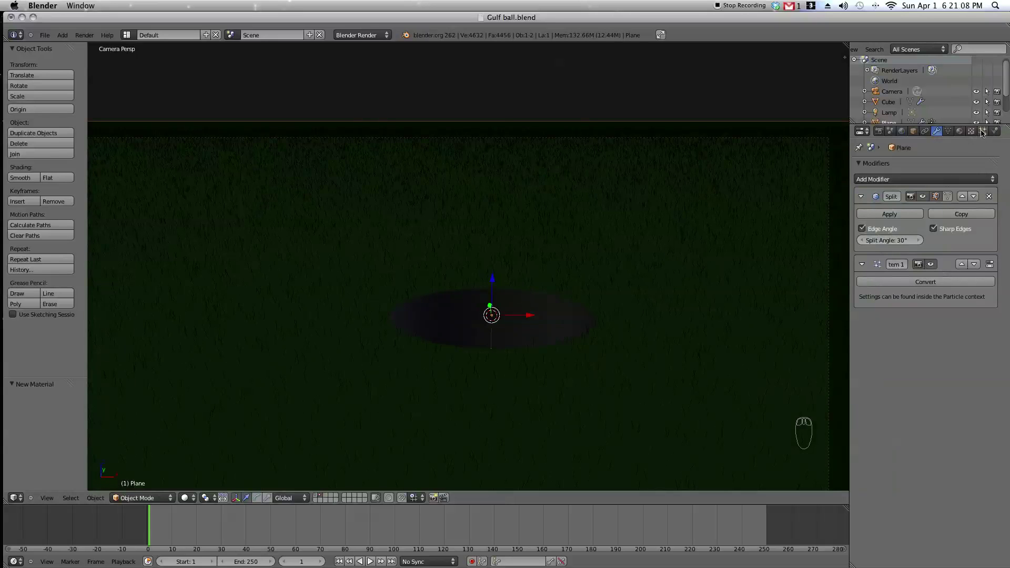
Step: Enable Strand render and B-Spline in the particle system's render settings
{"action": "left_click", "coordinate": [982, 132]}
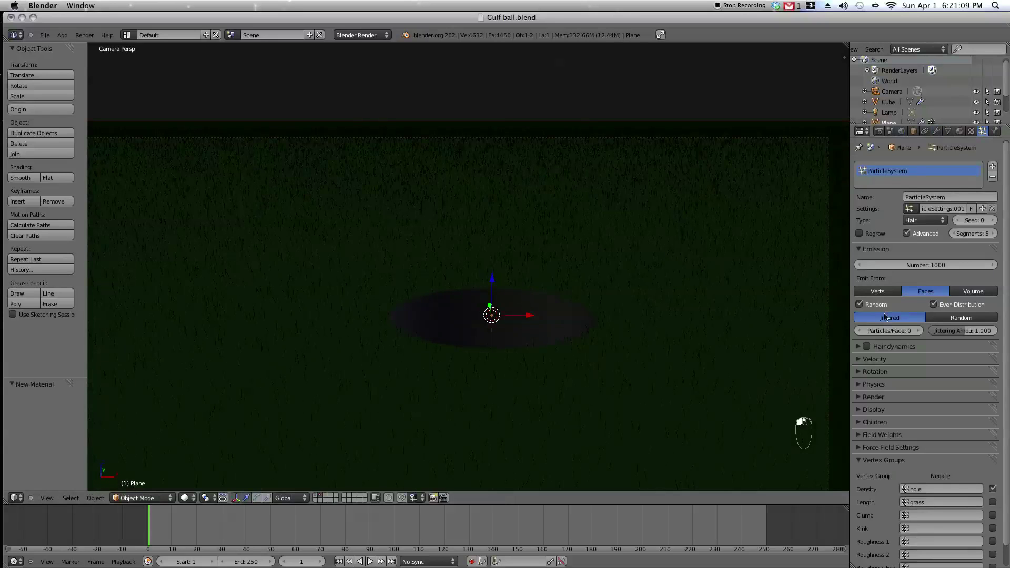
{"action": "left_click", "coordinate": [858, 463]}
{"action": "left_click", "coordinate": [861, 396]}
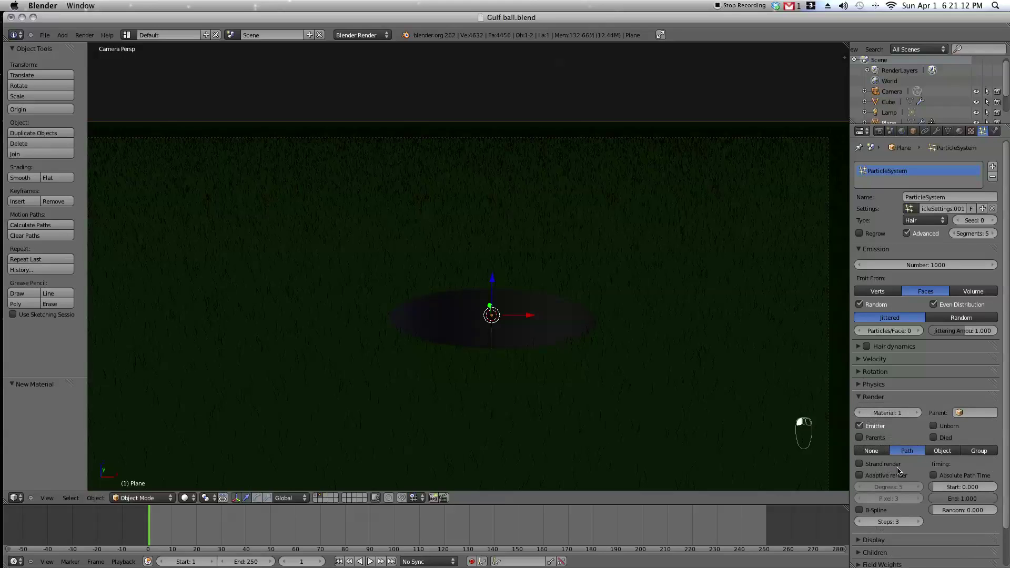
{"action": "left_click", "coordinate": [863, 465]}
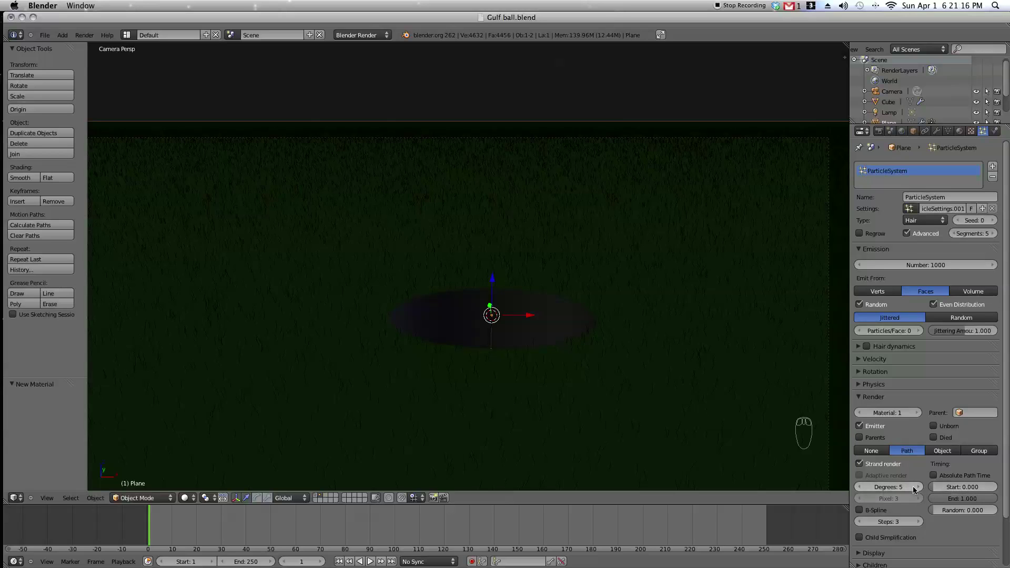
{"action": "left_click", "coordinate": [859, 510]}
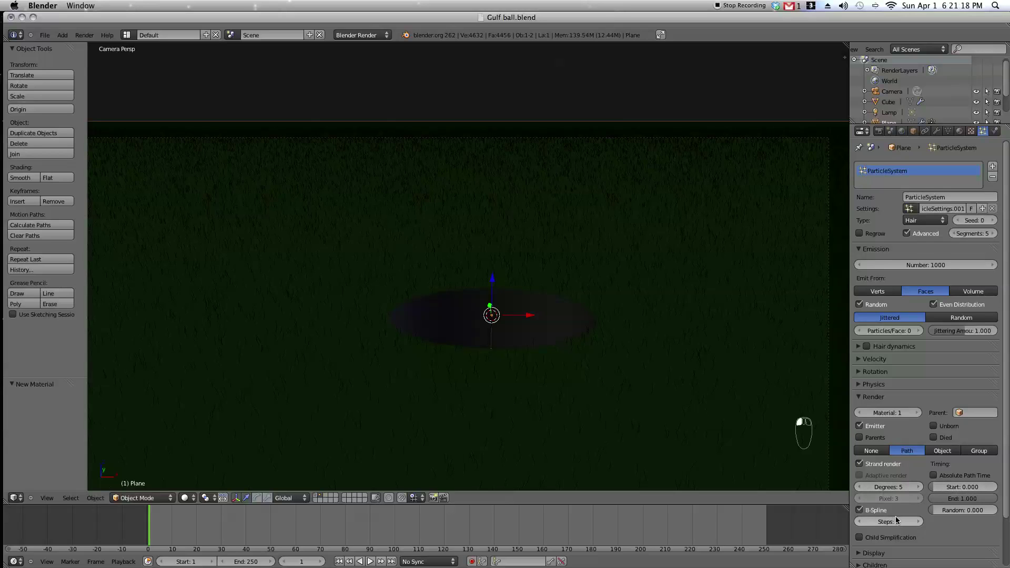
Step: Set the particle strands' render degrees to 45 and their steps to 5
{"action": "scroll", "coordinate": [897, 521], "scroll_direction": "down", "scroll_amount": 3}
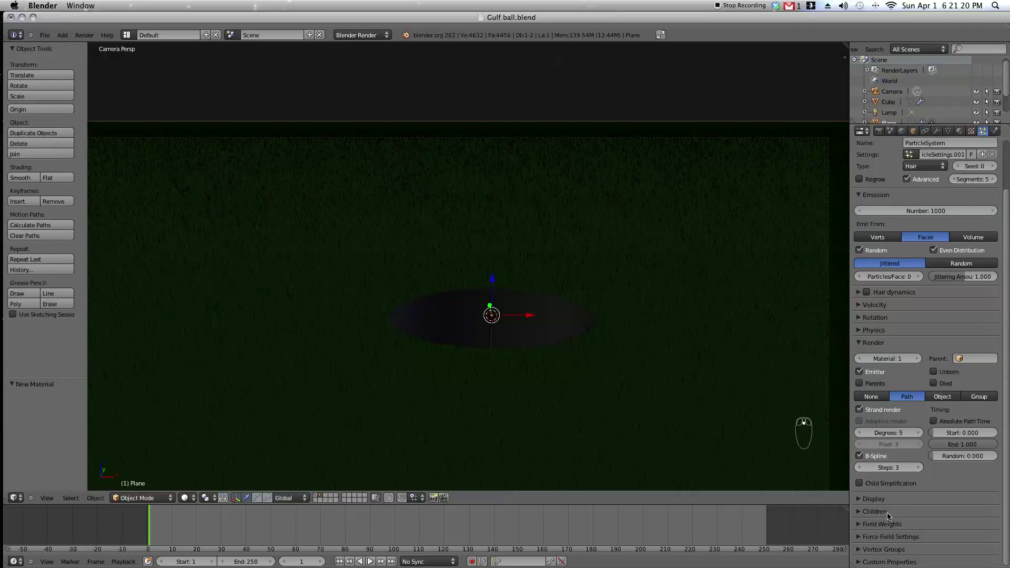
{"action": "left_click", "coordinate": [895, 433]}
{"action": "type", "text": "45"}
{"action": "key", "text": "Return"}
{"action": "left_click", "coordinate": [915, 468]}
{"action": "left_click", "coordinate": [915, 469]}
Step: Set the particle system to render its hair with material 3
{"action": "scroll", "coordinate": [642, 401], "scroll_direction": "up", "scroll_amount": 1}
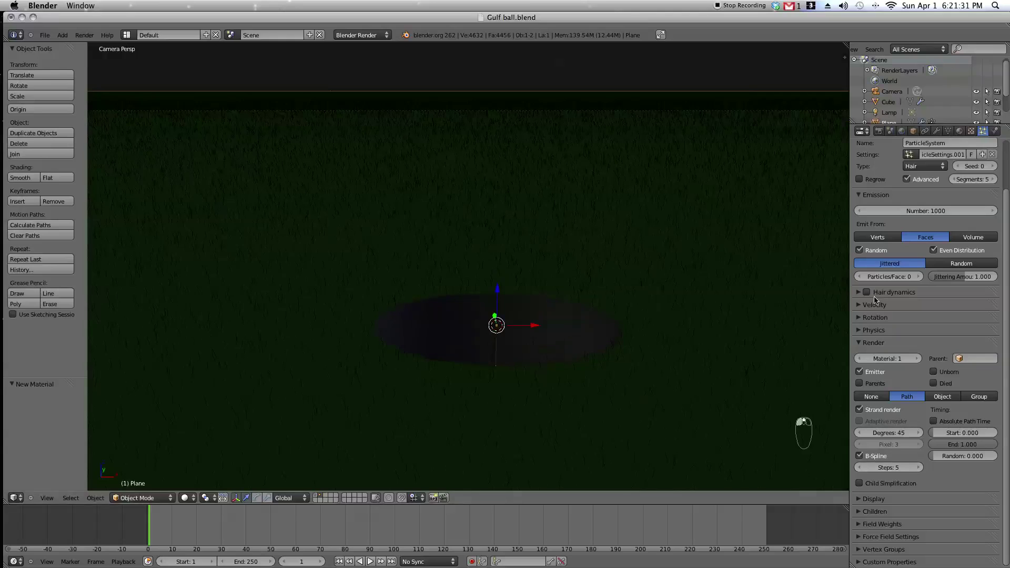
{"action": "left_click", "coordinate": [914, 360]}
{"action": "left_click", "coordinate": [914, 360]}
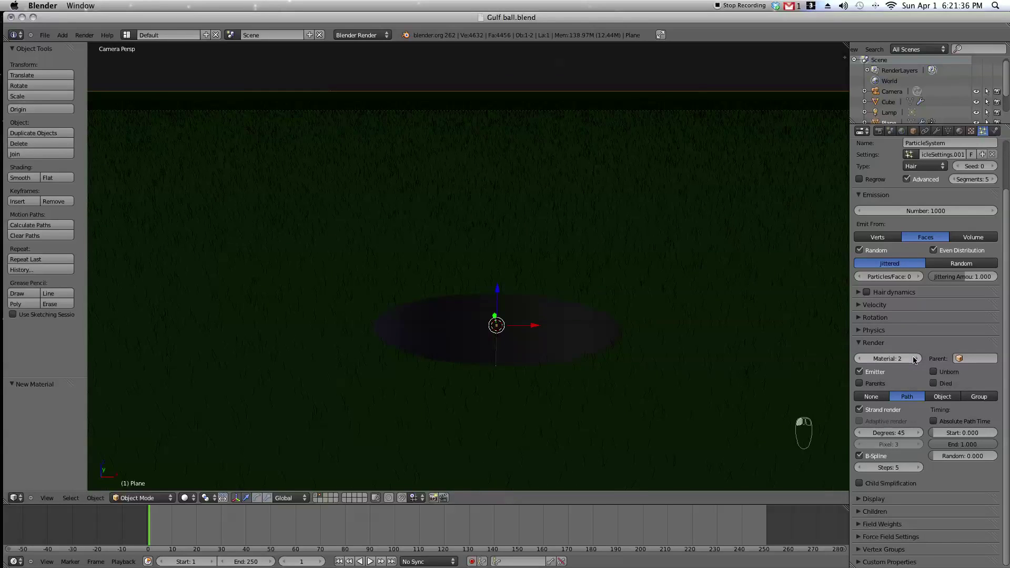
{"action": "left_click", "coordinate": [915, 359]}
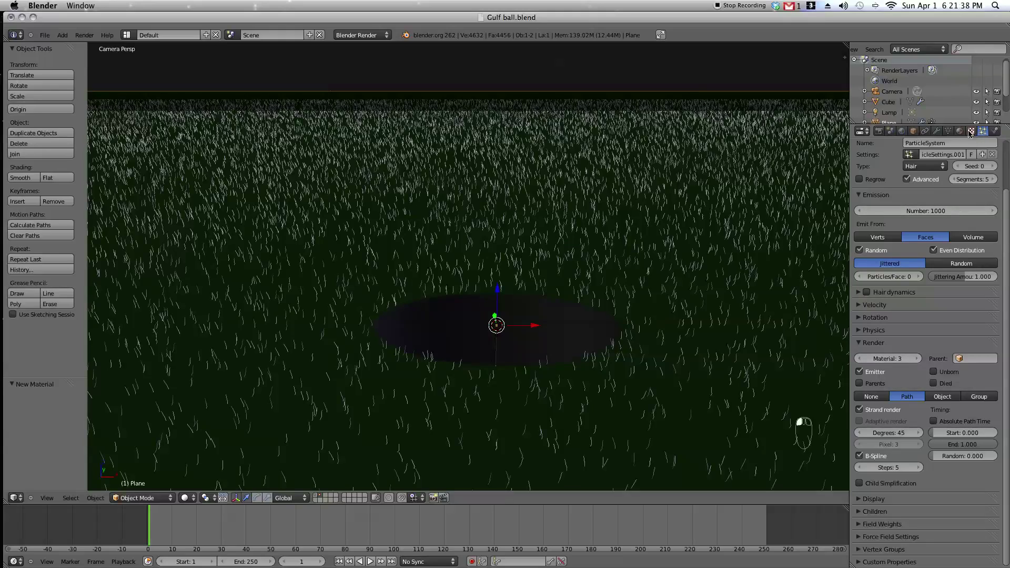
Step: Set the diffuse colour of the grass material to light green
{"action": "left_click", "coordinate": [959, 131]}
{"action": "scroll", "coordinate": [655, 243], "scroll_direction": "up", "scroll_amount": 1}
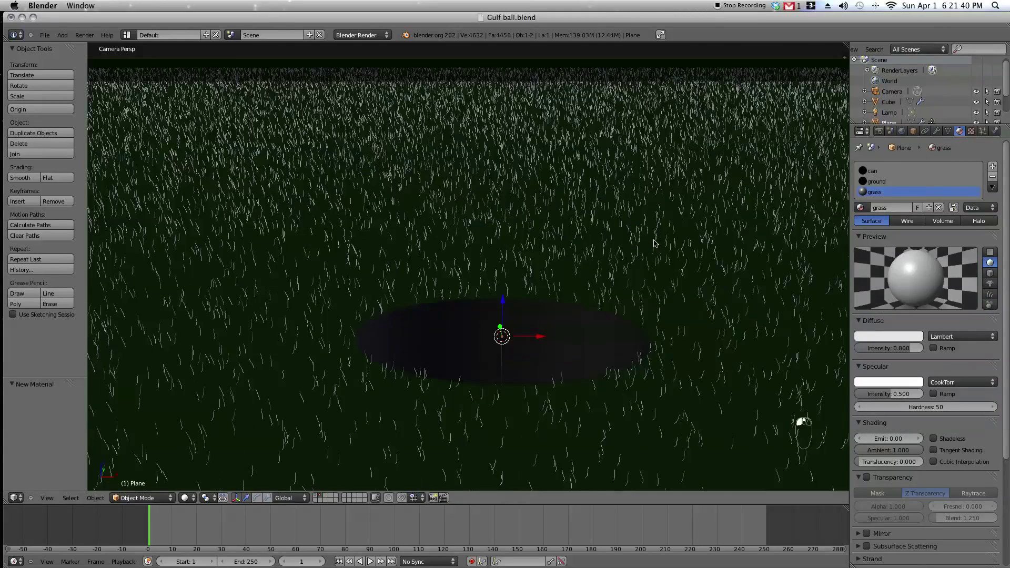
{"action": "scroll", "coordinate": [655, 243], "scroll_direction": "up", "scroll_amount": 3}
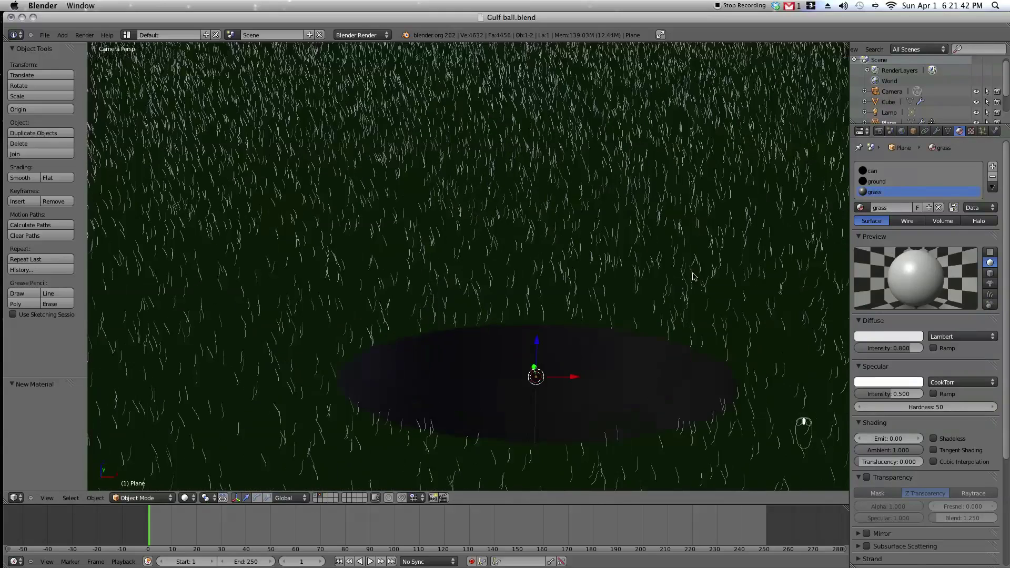
{"action": "scroll", "coordinate": [693, 277], "scroll_direction": "up", "scroll_amount": 1}
{"action": "left_click", "coordinate": [880, 336]}
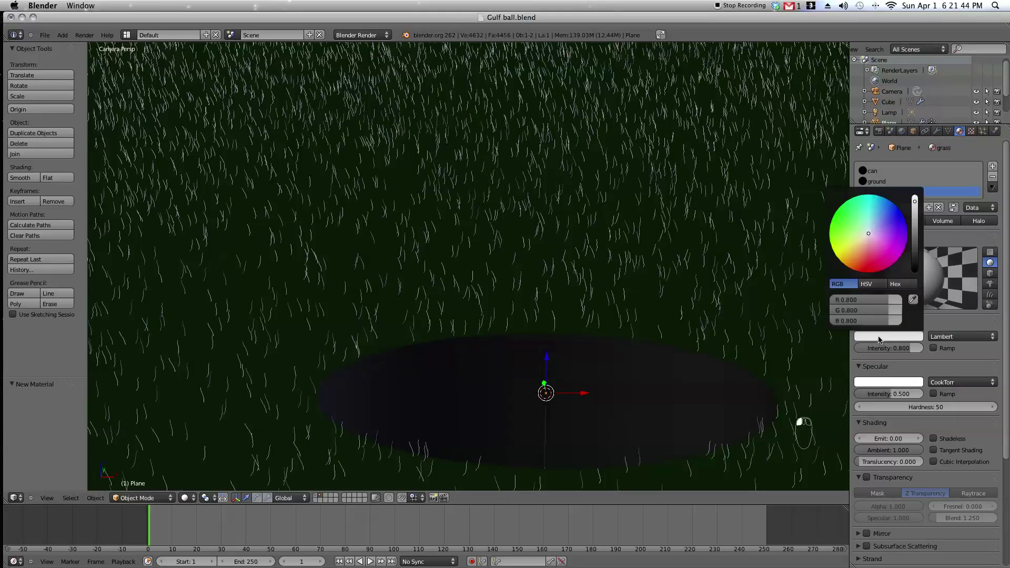
{"action": "left_click_drag", "start_coordinate": [858, 232], "coordinate": [839, 228]}
{"action": "scroll", "coordinate": [895, 381], "scroll_direction": "down", "scroll_amount": 1}
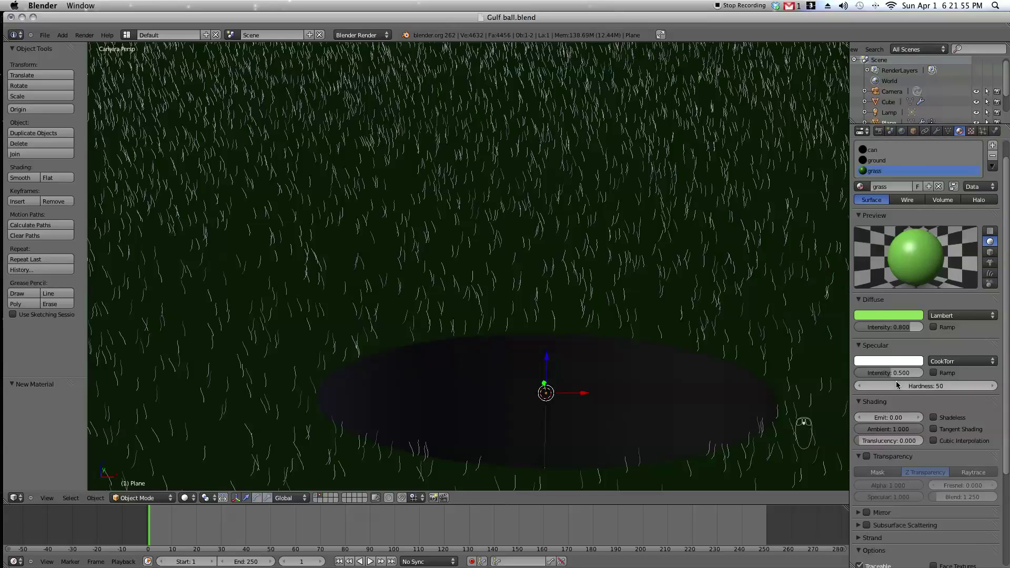
Step: Set the grass material's specular intensity to 0.2 and its hardness to 300
{"action": "left_click", "coordinate": [898, 374]}
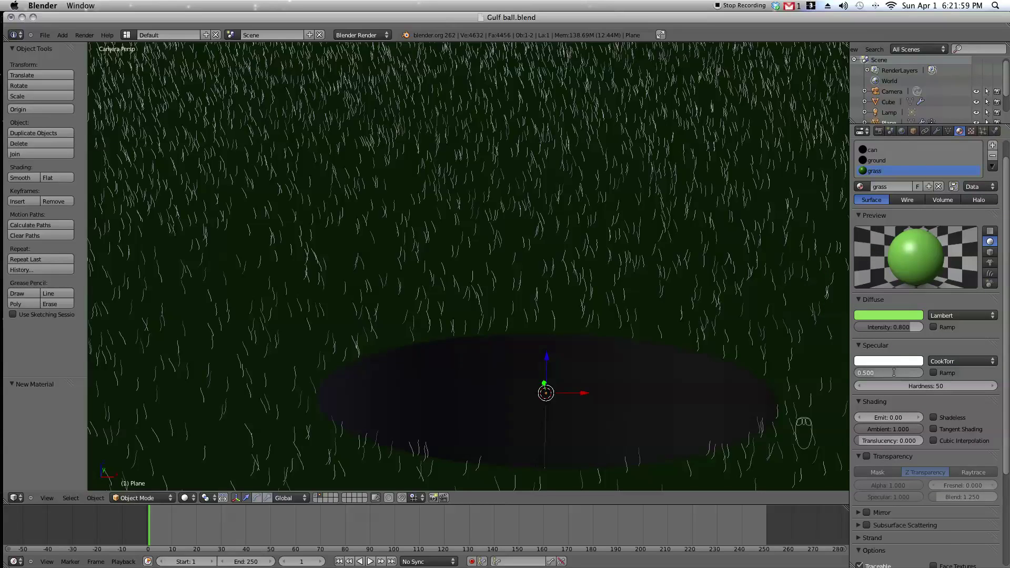
{"action": "key", "text": "Return"}
{"action": "left_click", "coordinate": [934, 385]}
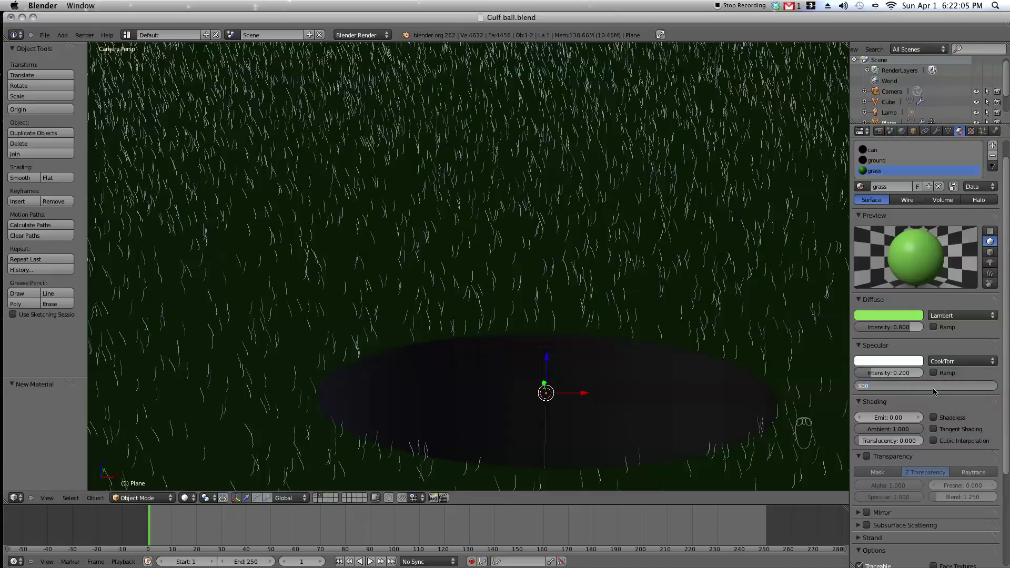
{"action": "type", "text": "300"}
{"action": "key", "text": "Return"}
Step: Enable Blender Units in the grass material's strand settings and switch the material preview to hair strands
{"action": "scroll", "coordinate": [655, 293], "scroll_direction": "down", "scroll_amount": 5}
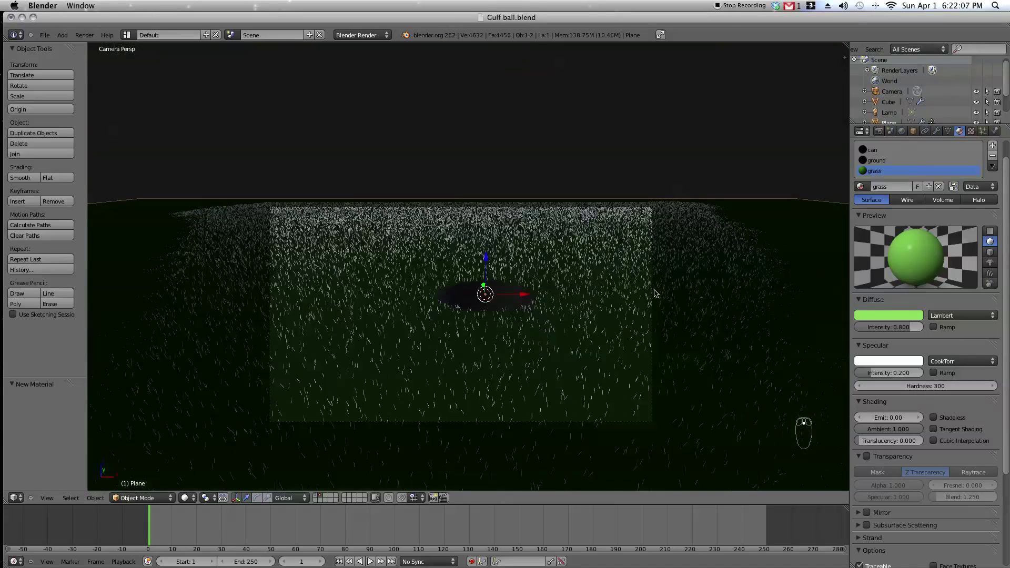
{"action": "middle_click_drag", "start_coordinate": [654, 294], "coordinate": [691, 287], "text": "shift"}
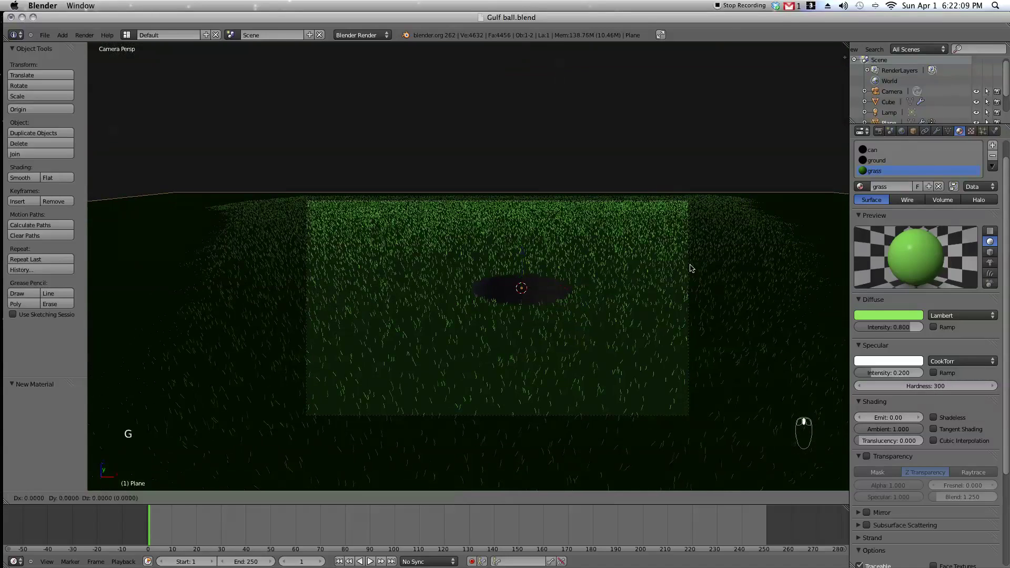
{"action": "scroll", "coordinate": [708, 334], "scroll_direction": "up", "scroll_amount": 1}
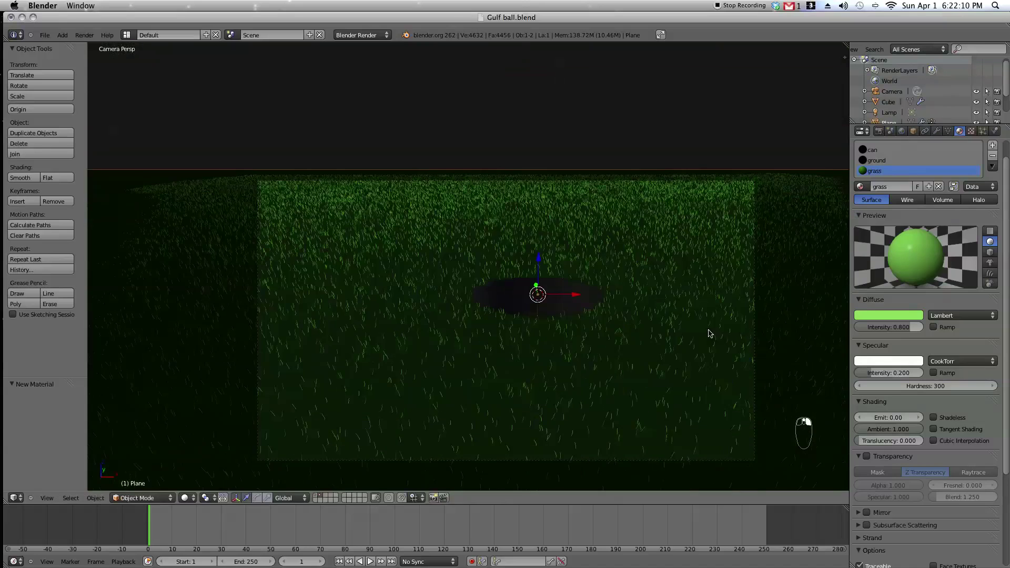
{"action": "scroll", "coordinate": [708, 334], "scroll_direction": "up", "scroll_amount": 1}
{"action": "scroll", "coordinate": [866, 476], "scroll_direction": "down", "scroll_amount": 5}
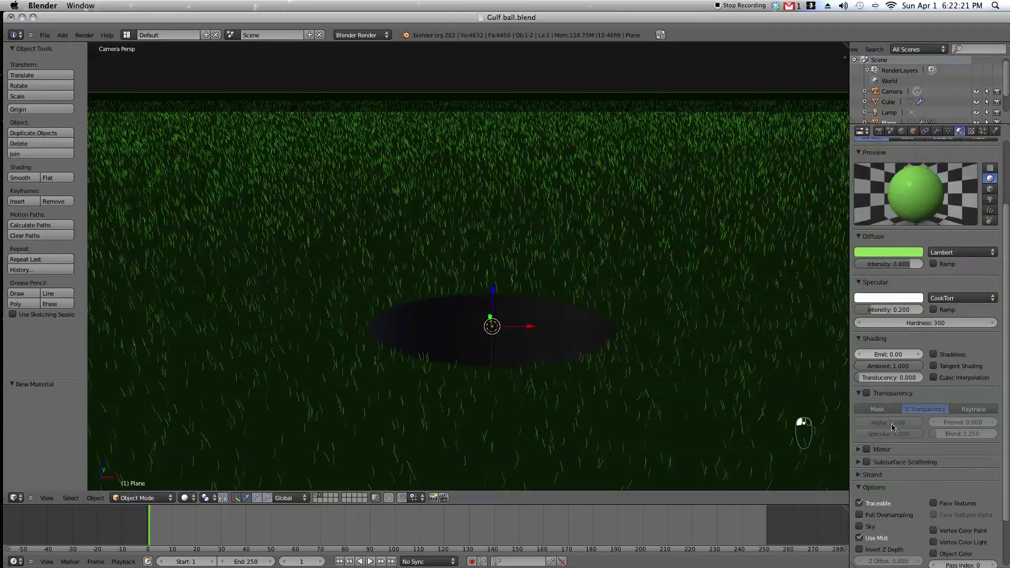
{"action": "scroll", "coordinate": [866, 476], "scroll_direction": "up", "scroll_amount": 3}
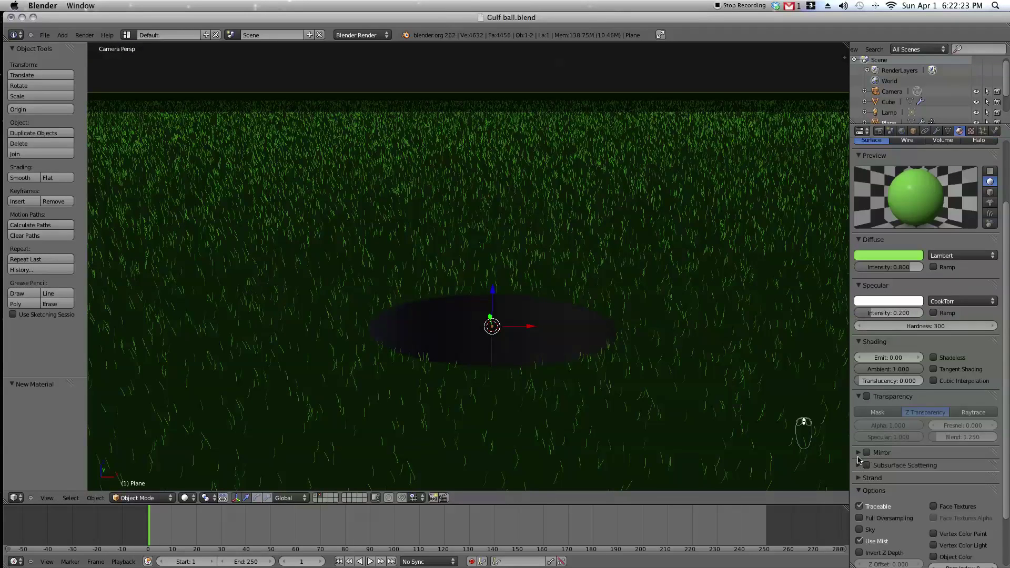
{"action": "scroll", "coordinate": [859, 461], "scroll_direction": "down", "scroll_amount": 2}
{"action": "left_click", "coordinate": [865, 448]}
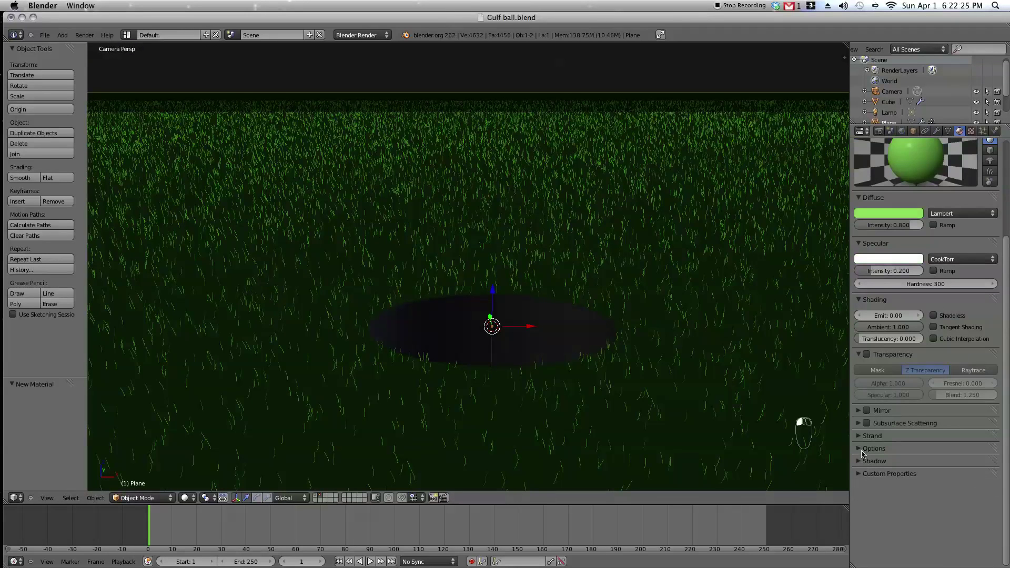
{"action": "left_click", "coordinate": [860, 436]}
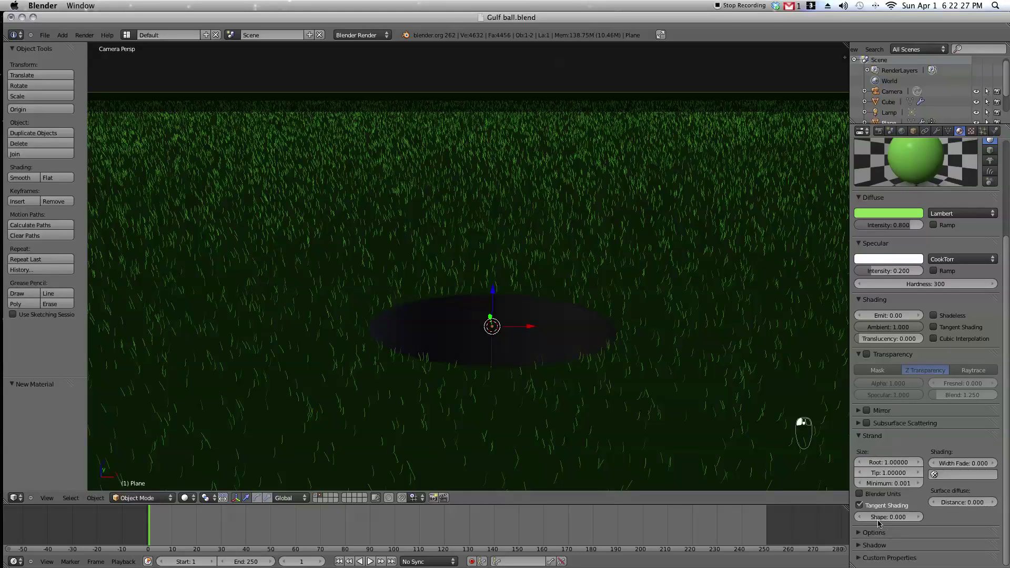
{"action": "left_click", "coordinate": [860, 495]}
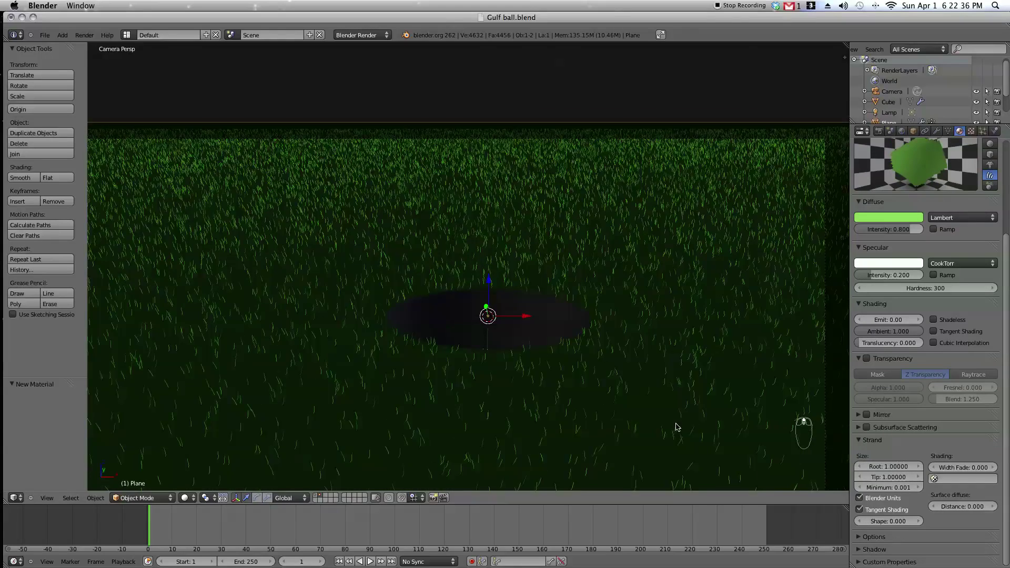
Step: Reduce the grass strands' root and tip sizes to 0.0001
{"action": "scroll", "coordinate": [678, 428], "scroll_direction": "up", "scroll_amount": 1}
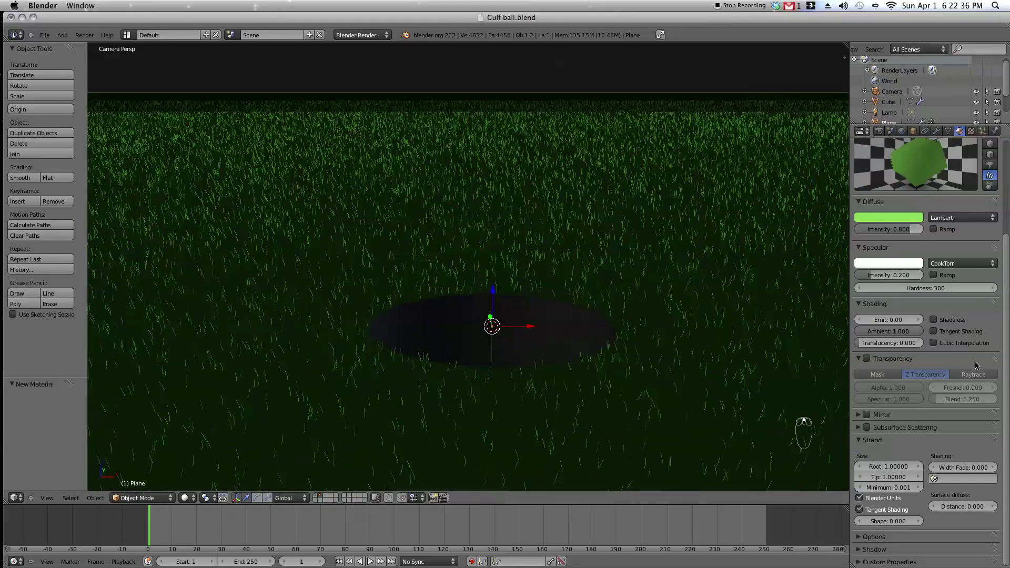
{"action": "left_click", "coordinate": [889, 464]}
{"action": "type", "text": "0"}
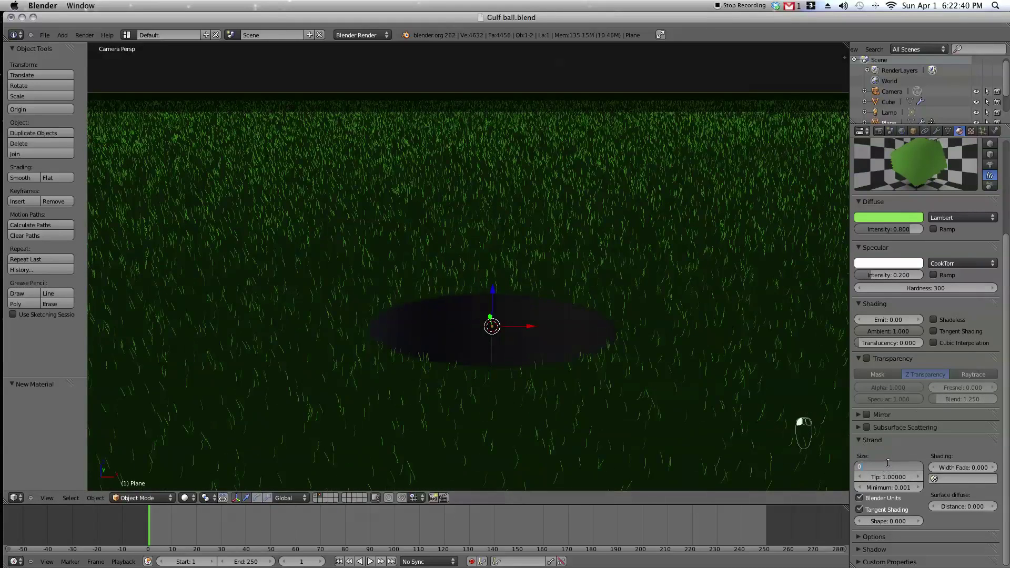
{"action": "key", "text": "Tab"}
{"action": "type", "text": "0"}
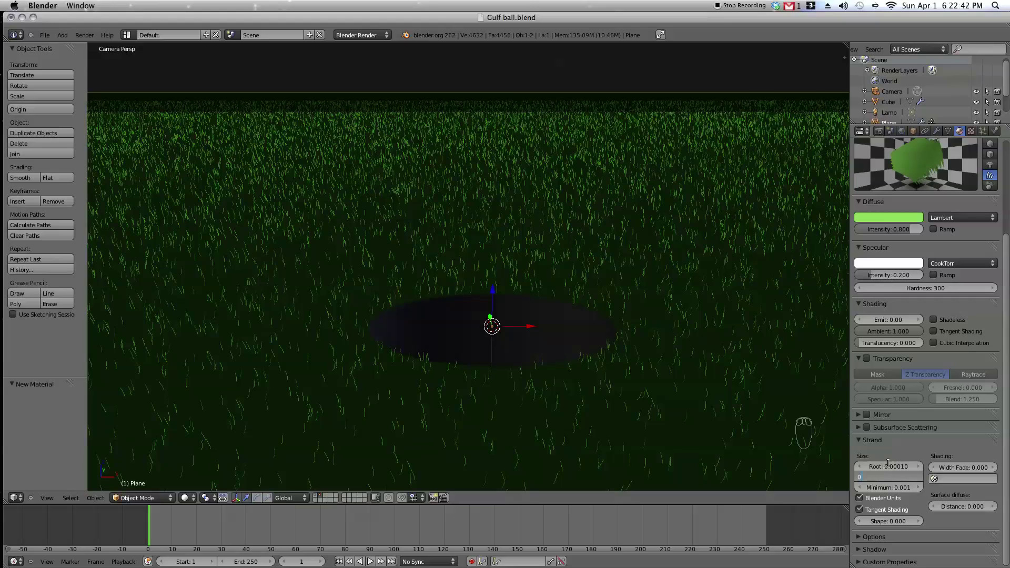
{"action": "key", "text": "Return"}
Step: Set the grass strands' root size to 0.01 and render the image
{"action": "left_click", "coordinate": [887, 466]}
{"action": "key", "text": "BackSpace"}
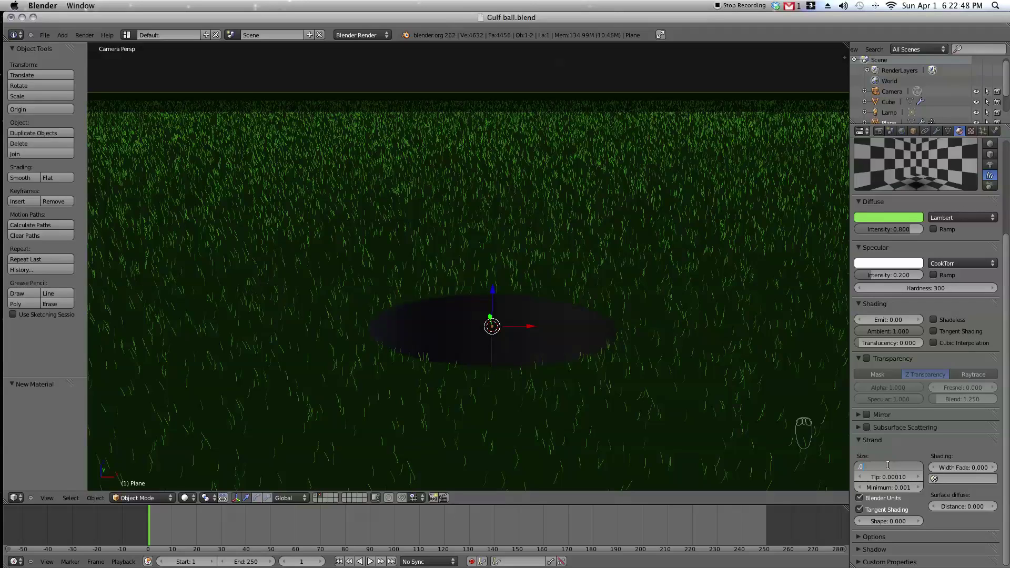
{"action": "key", "text": "Return"}
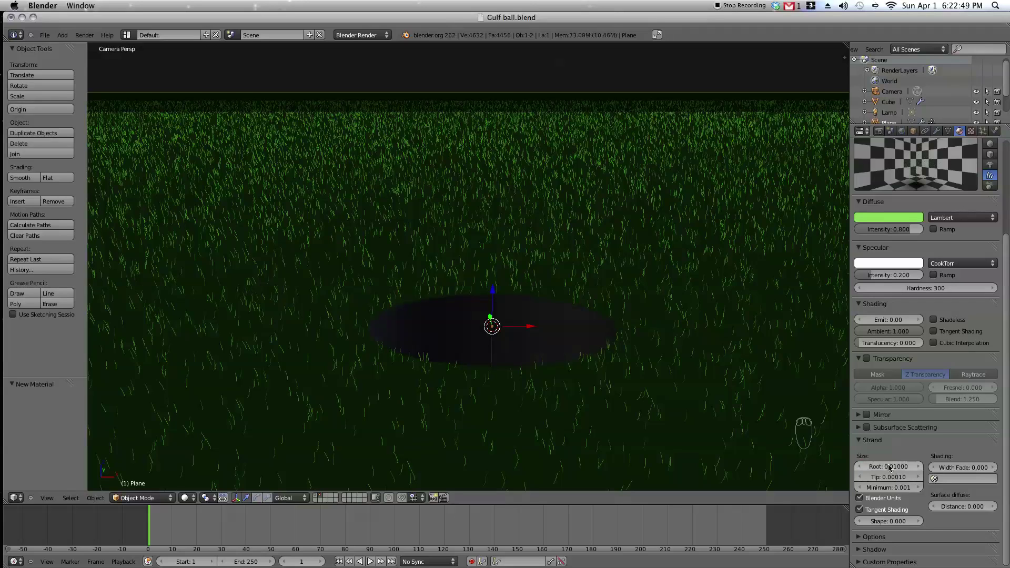
{"action": "left_click", "coordinate": [82, 35]}
{"action": "left_click", "coordinate": [99, 46]}
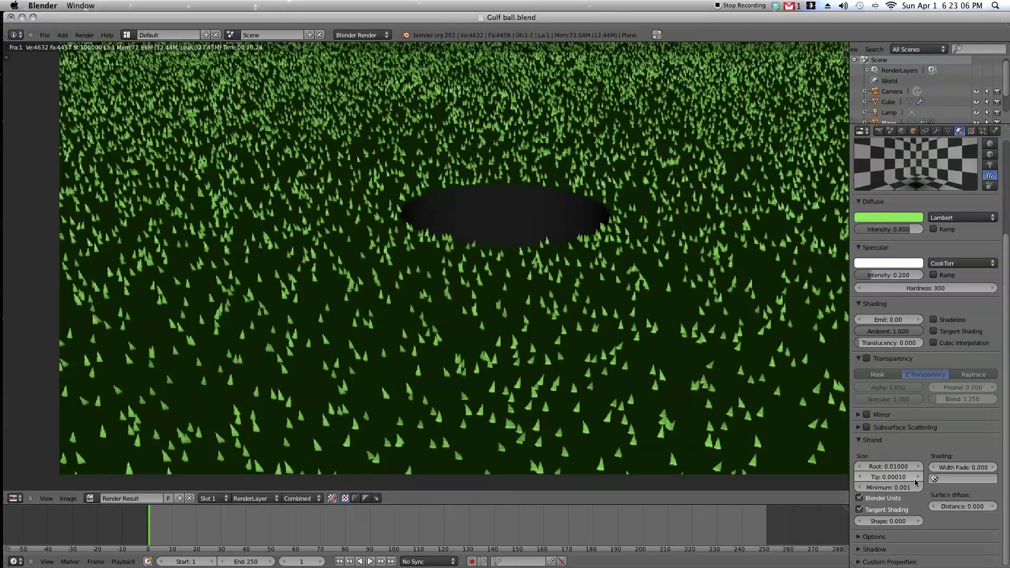
Step: Set the grass strands' root size to 0.002, render the image, inspect the blades and close the render
{"action": "left_click", "coordinate": [889, 467]}
{"action": "left_click", "coordinate": [877, 466]}
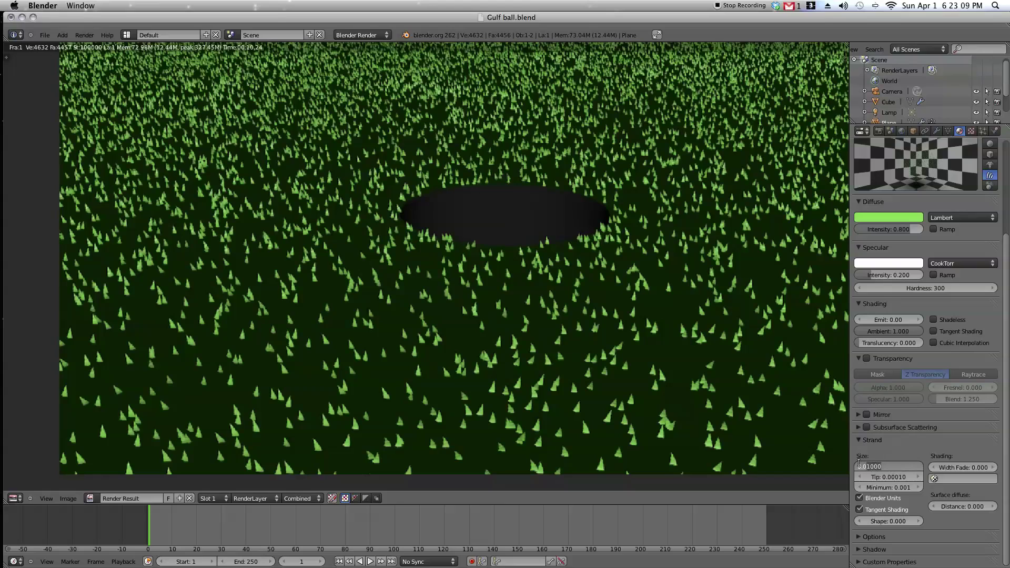
{"action": "type", "text": "0.002"}
{"action": "key", "text": "Return"}
{"action": "left_click", "coordinate": [84, 35]}
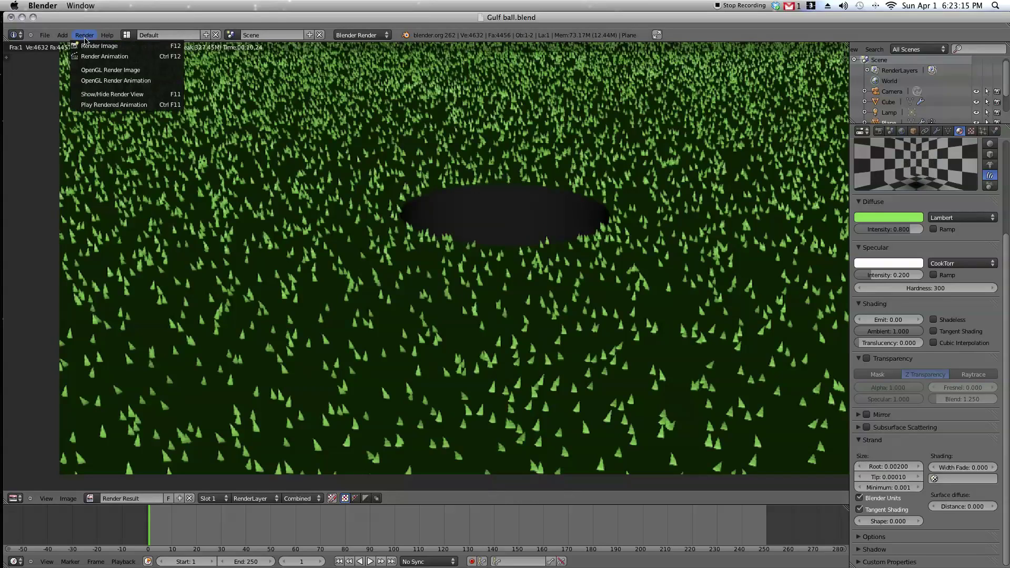
{"action": "left_click", "coordinate": [99, 46]}
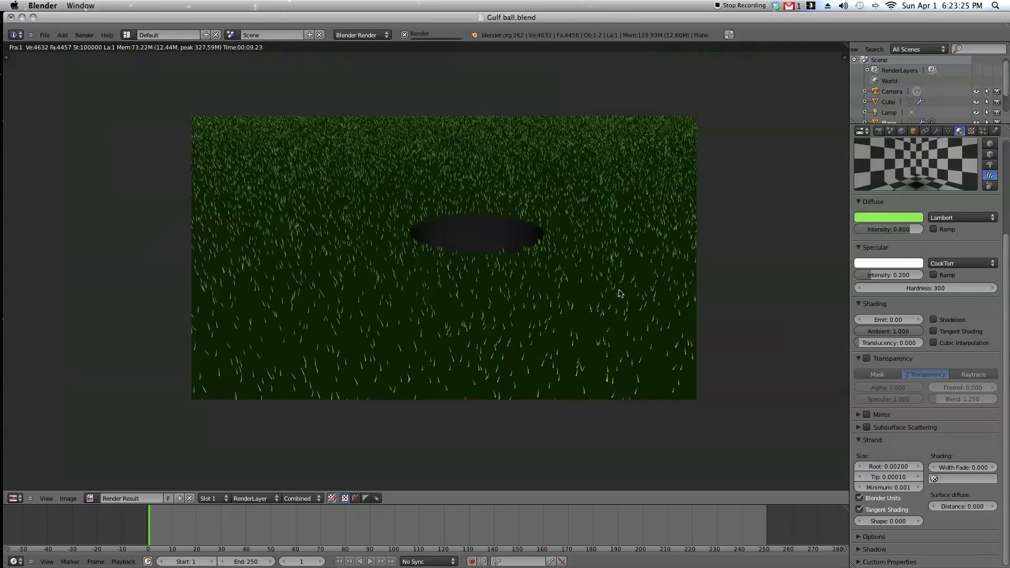
{"action": "scroll", "coordinate": [621, 294], "scroll_direction": "up", "scroll_amount": 1}
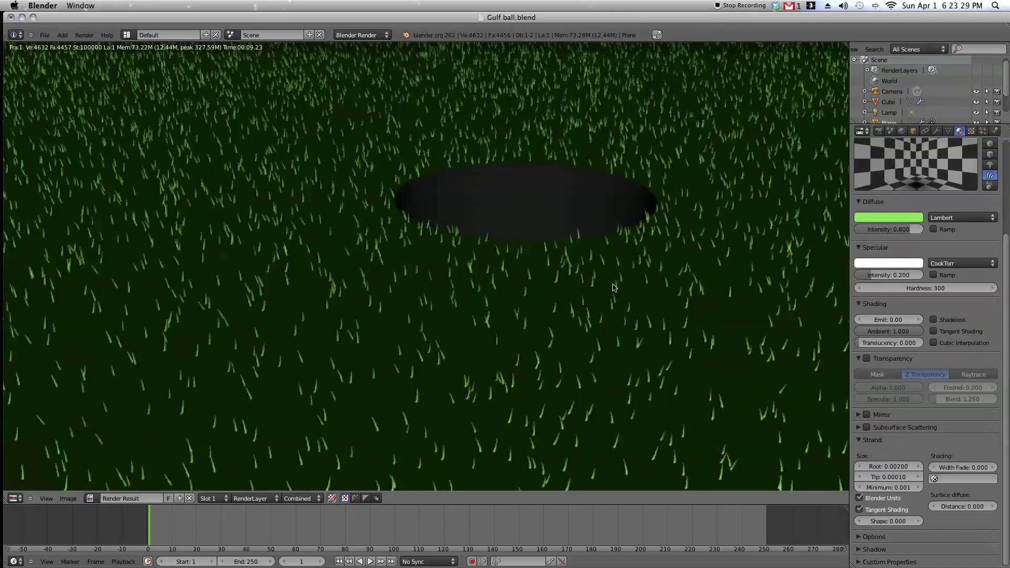
{"action": "key", "text": "Escape"}
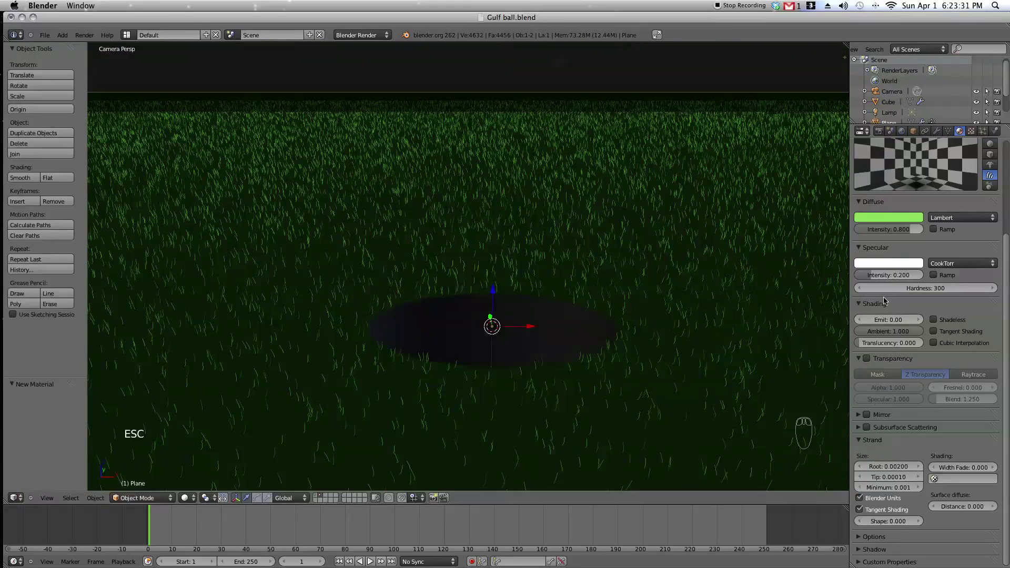
Step: Enable Z Transparency with alpha 0 on the grass material and add a Blend texture to it
{"action": "left_click", "coordinate": [867, 360]}
{"action": "left_click_drag", "start_coordinate": [918, 392], "coordinate": [634, 392]}
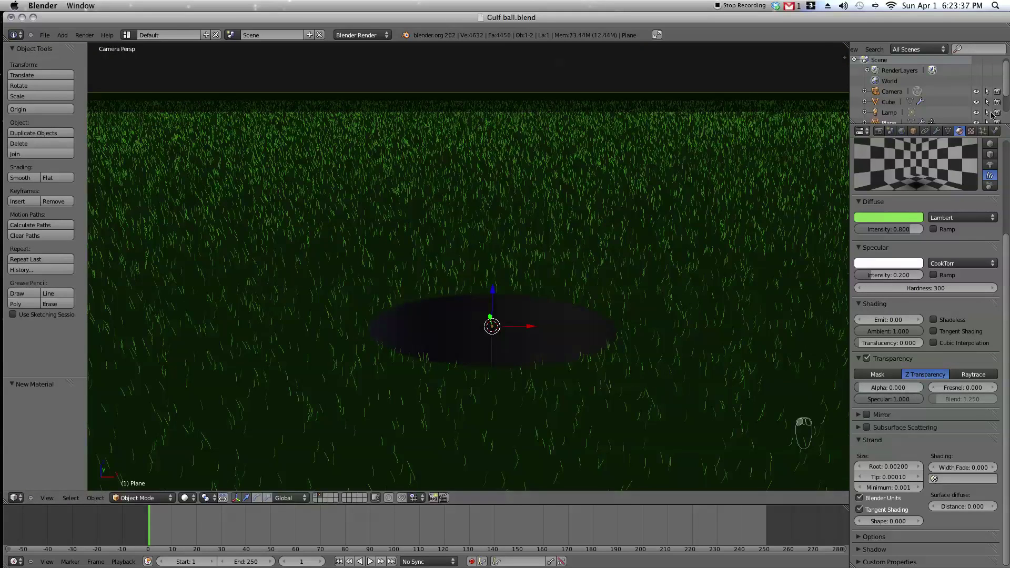
{"action": "left_click", "coordinate": [971, 131]}
{"action": "left_click", "coordinate": [915, 242]}
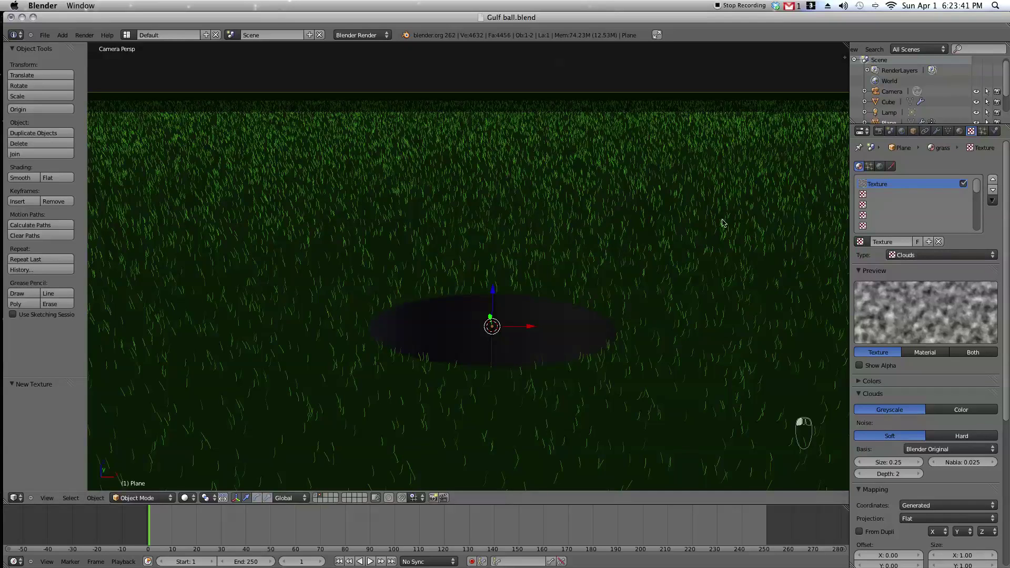
{"action": "left_click", "coordinate": [941, 255]}
{"action": "left_click", "coordinate": [939, 233]}
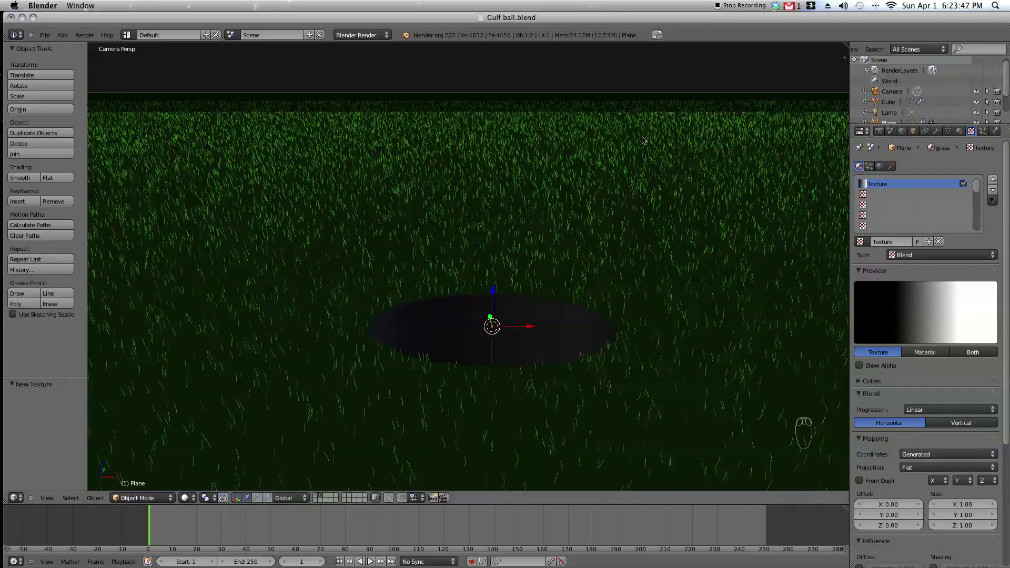
Step: Enable the Blend texture's colour ramp and move its white stop to about position 0.04
{"action": "left_click", "coordinate": [871, 381], "text": "ctrl"}
{"action": "left_click", "coordinate": [859, 397]}
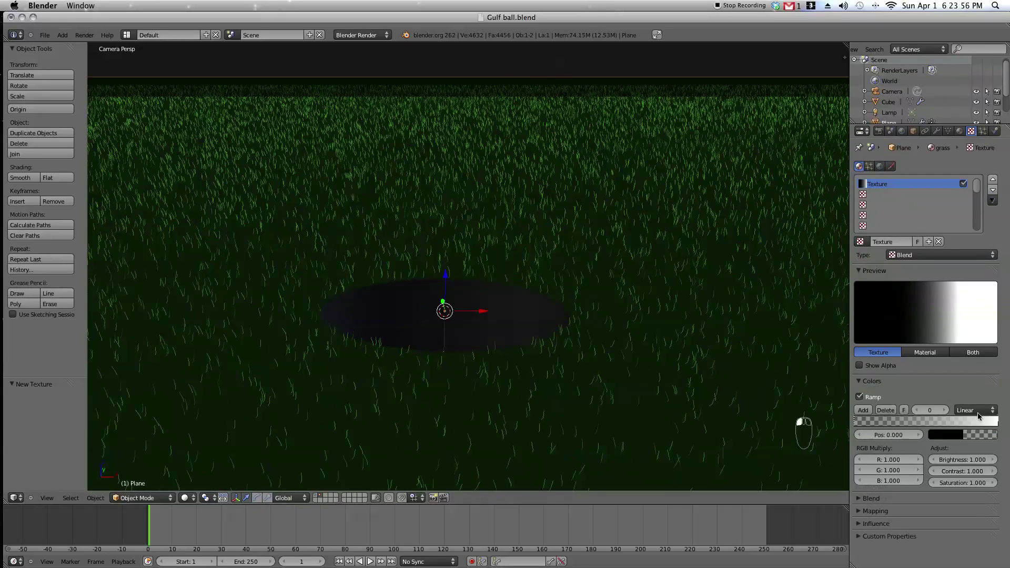
{"action": "left_click", "coordinate": [997, 421]}
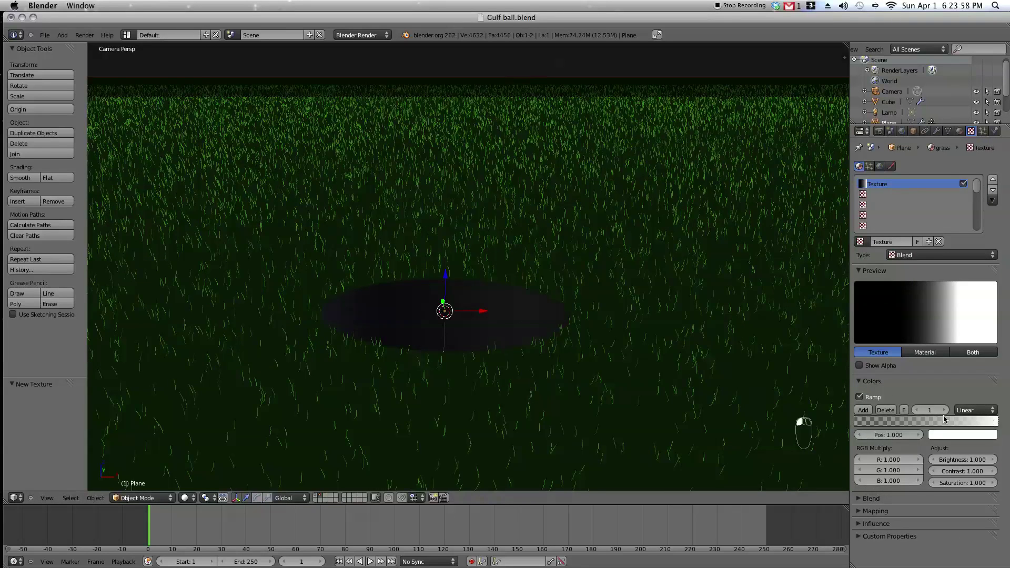
{"action": "left_click", "coordinate": [905, 415]}
{"action": "left_click", "coordinate": [862, 424]}
{"action": "left_click_drag", "start_coordinate": [863, 423], "coordinate": [864, 423]}
Step: Add a transparent black stop at position 0 of the ramp and shift the white stop to about 0.022
{"action": "left_click", "coordinate": [863, 411]}
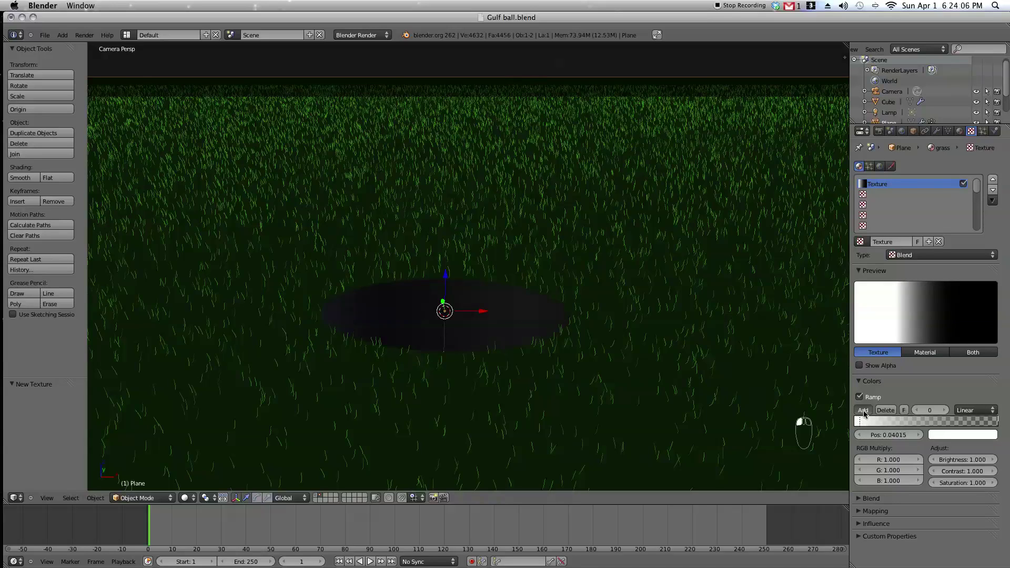
{"action": "left_click_drag", "start_coordinate": [936, 423], "coordinate": [853, 428]}
{"action": "left_click", "coordinate": [959, 436]}
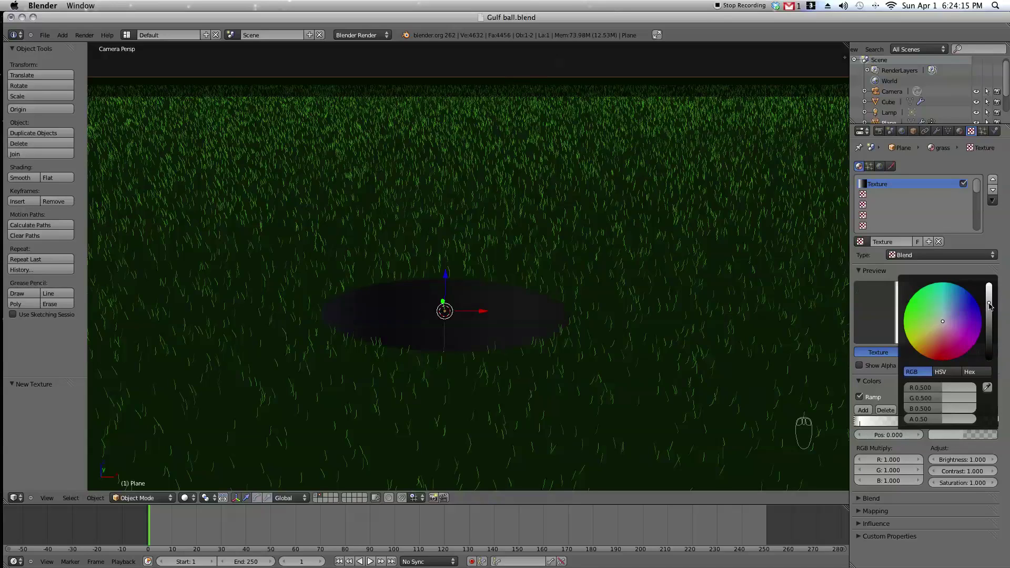
{"action": "left_click_drag", "start_coordinate": [990, 306], "coordinate": [989, 366]}
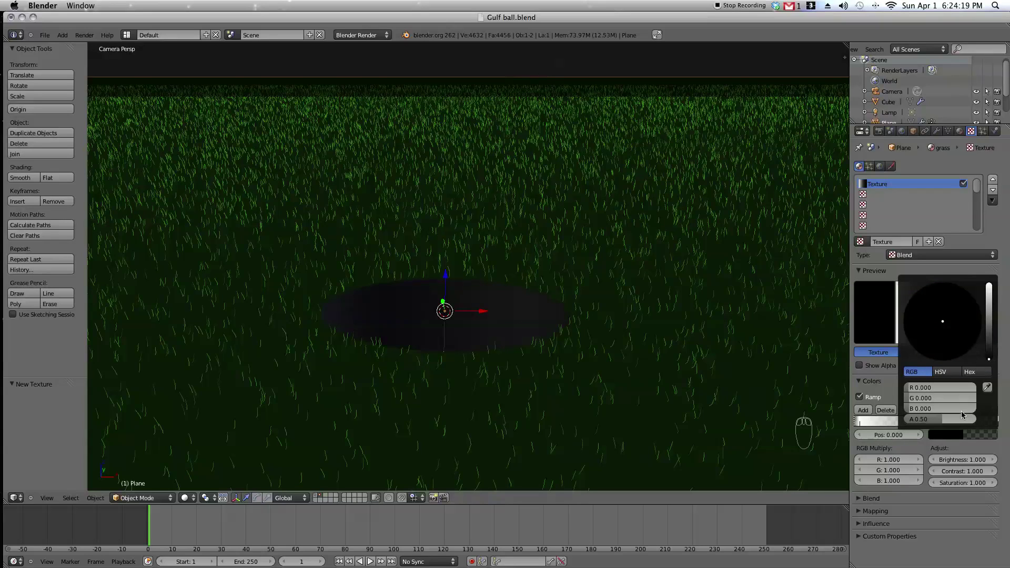
{"action": "left_click_drag", "start_coordinate": [955, 419], "coordinate": [827, 396]}
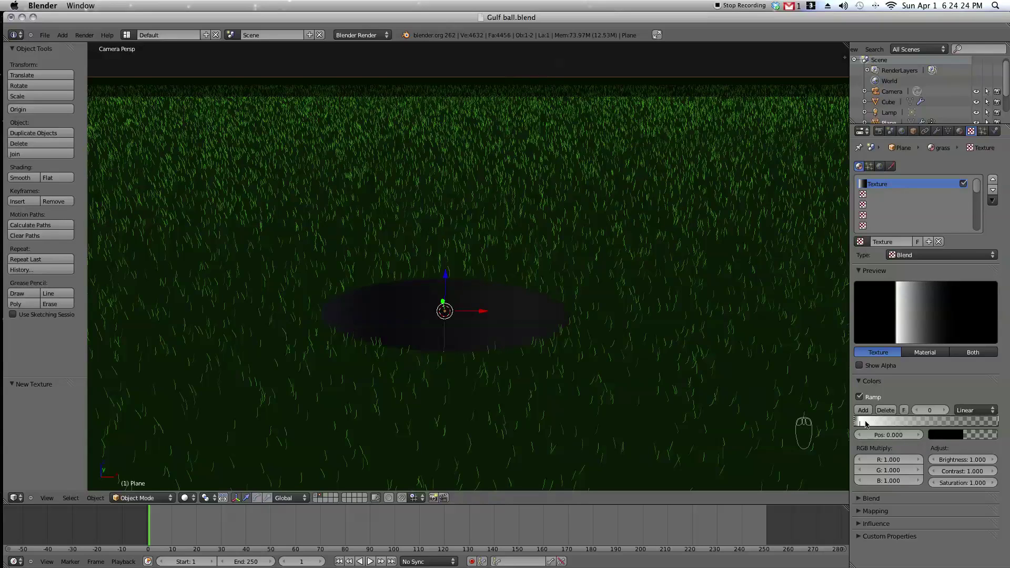
{"action": "left_click", "coordinate": [865, 424]}
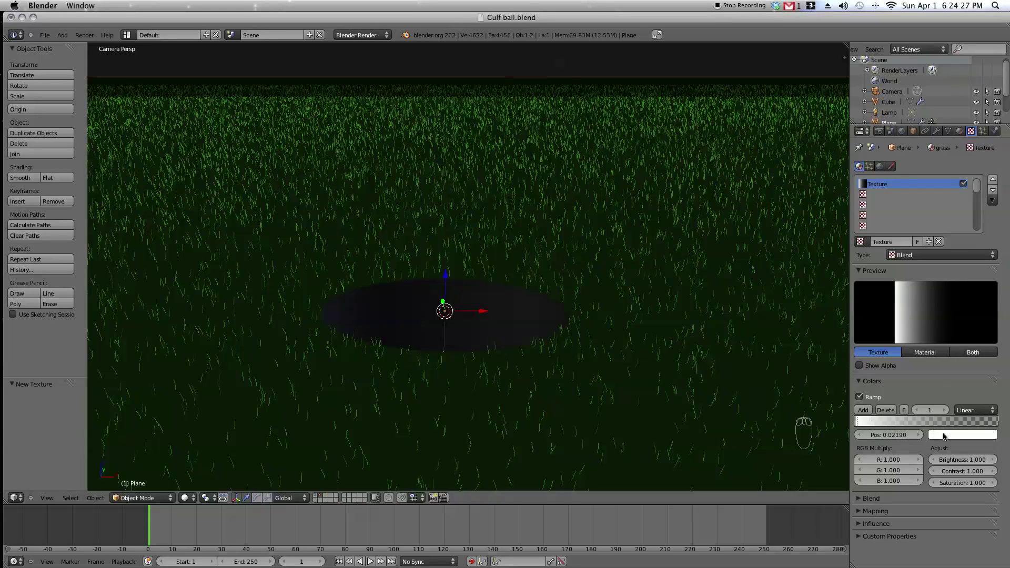
Step: Recolour the Blend ramp's white stop at position 0.022 to a very dark green
{"action": "left_click", "coordinate": [948, 437]}
{"action": "left_click", "coordinate": [912, 312]}
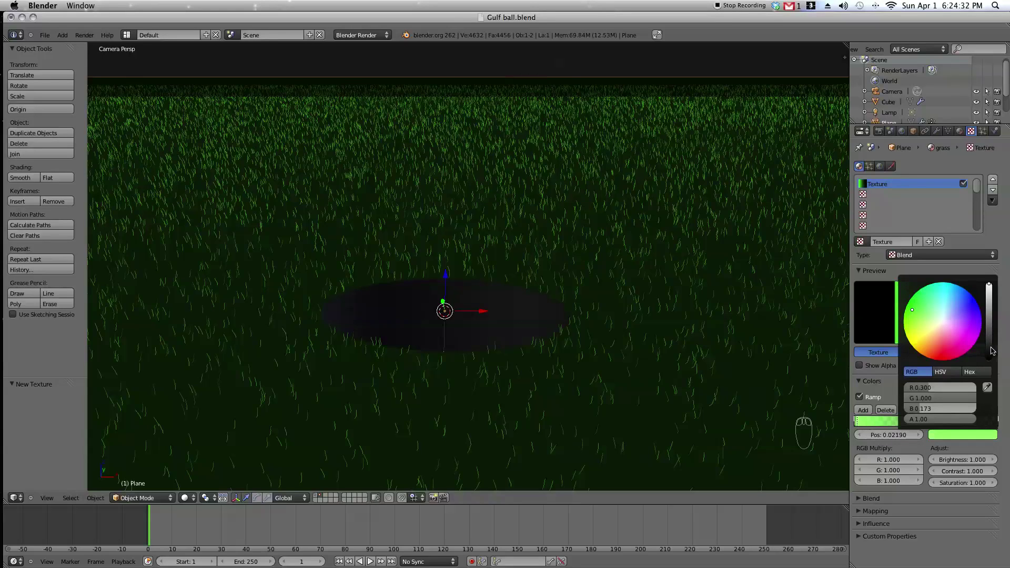
{"action": "left_click_drag", "start_coordinate": [991, 342], "coordinate": [991, 359]}
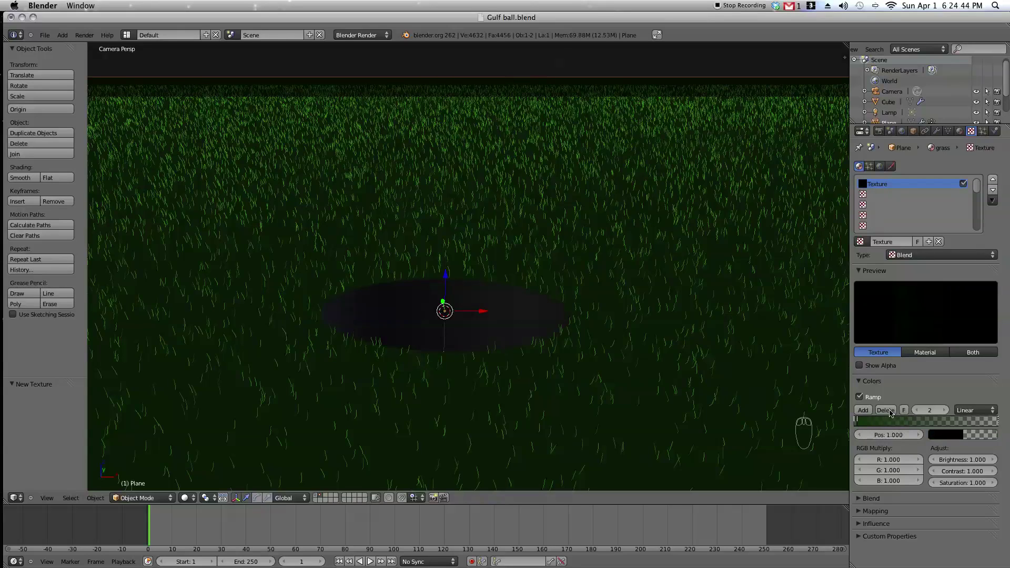
Step: Add a stop to the Blend ramp at about position 0.41, coloured a brighter green with alpha 1
{"action": "left_click", "coordinate": [870, 410]}
{"action": "mouse_move", "coordinate": [929, 420]}
{"action": "left_mouse_down"}
{"action": "mouse_move", "coordinate": [909, 422]}
{"action": "mouse_move", "coordinate": [930, 428]}
{"action": "left_mouse_up"}
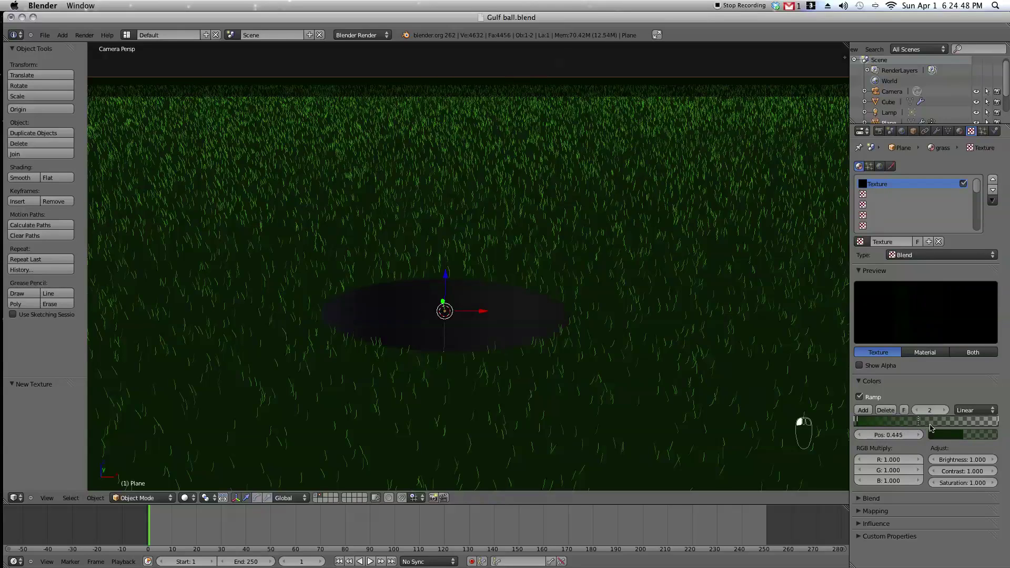
{"action": "left_click", "coordinate": [963, 437]}
{"action": "left_click_drag", "start_coordinate": [990, 340], "coordinate": [986, 302]}
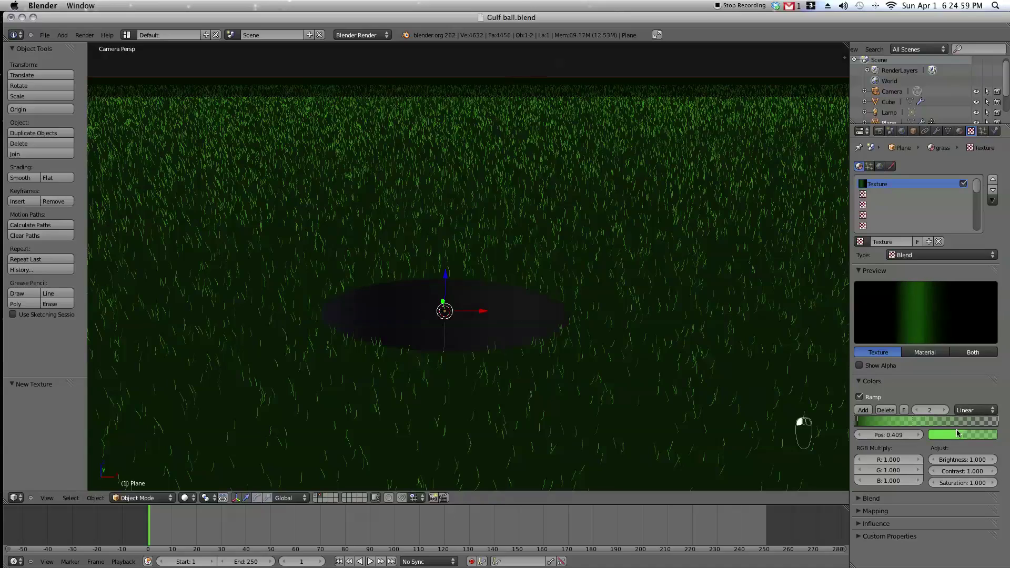
{"action": "left_click", "coordinate": [959, 433]}
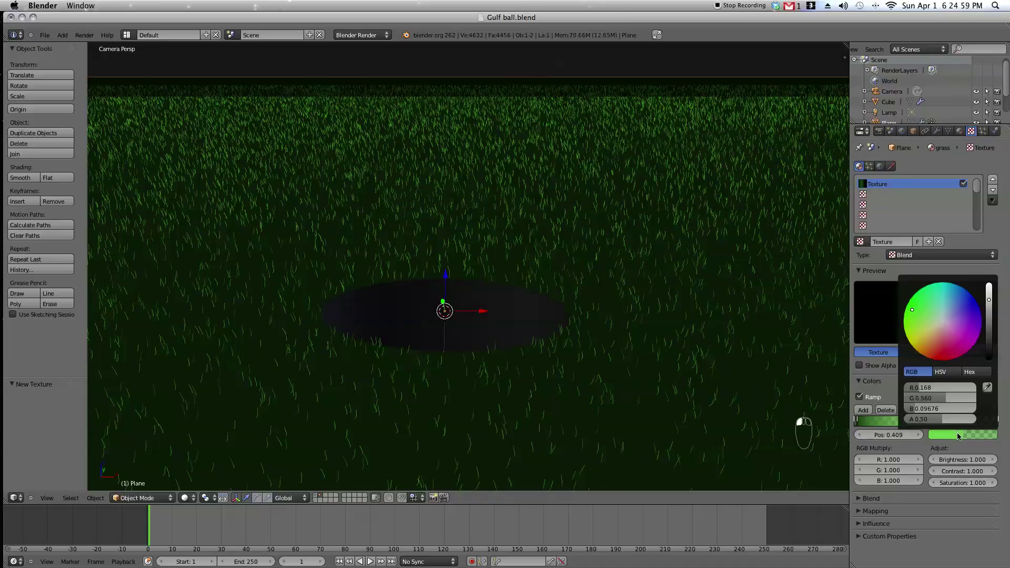
{"action": "left_click_drag", "start_coordinate": [960, 424], "coordinate": [1002, 419]}
{"action": "left_click_drag", "start_coordinate": [917, 423], "coordinate": [920, 424]}
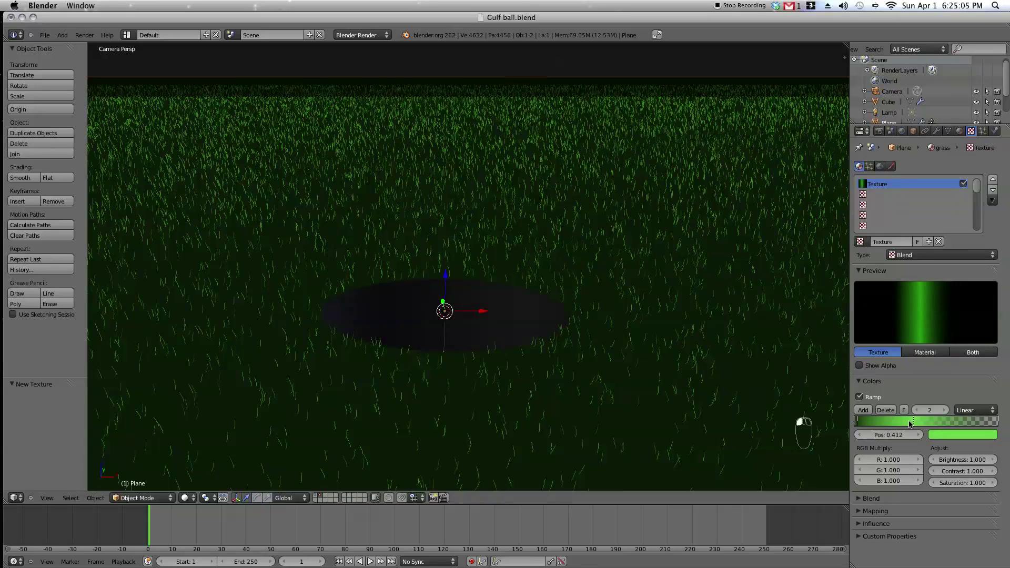
Step: Add another opaque ramp stop at about position 0.865 and brighten it to a light green
{"action": "left_click", "coordinate": [862, 409]}
{"action": "mouse_move", "coordinate": [966, 424]}
{"action": "left_mouse_down"}
{"action": "mouse_move", "coordinate": [954, 430]}
{"action": "mouse_move", "coordinate": [981, 428]}
{"action": "left_mouse_up"}
{"action": "left_click", "coordinate": [959, 437]}
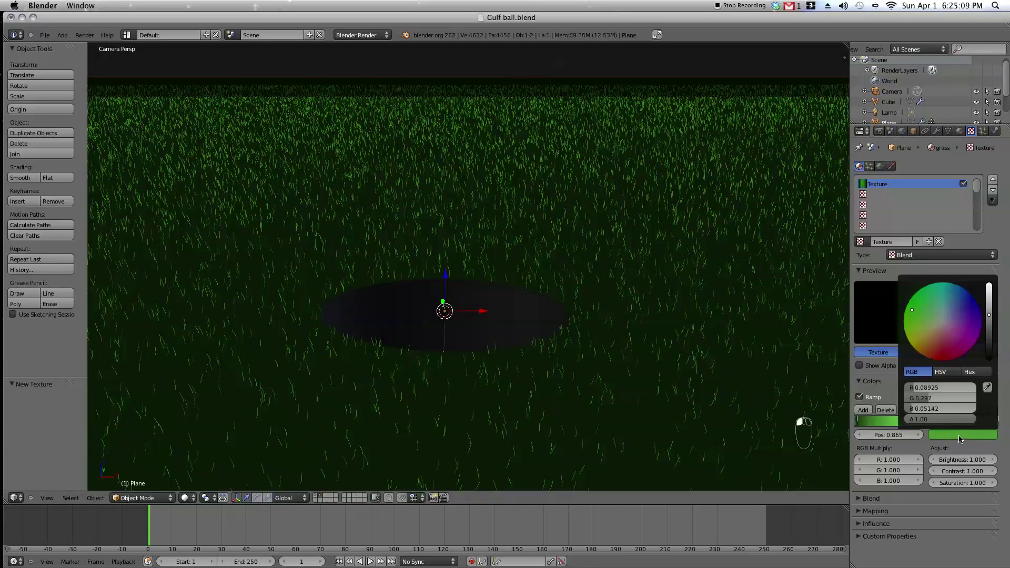
{"action": "mouse_move", "coordinate": [989, 315]}
{"action": "left_mouse_down"}
{"action": "mouse_move", "coordinate": [988, 285]}
{"action": "mouse_move", "coordinate": [989, 299]}
{"action": "left_mouse_up"}
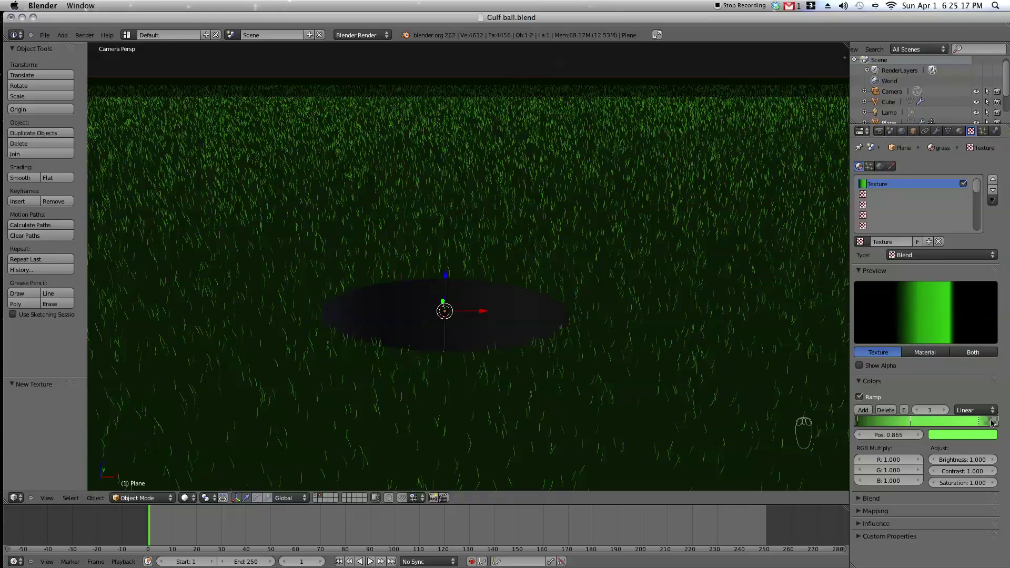
Step: Recolour the ramp's end stop at position 1 to a pale yellow-green with partial transparency
{"action": "left_click", "coordinate": [993, 421]}
{"action": "left_click", "coordinate": [968, 435]}
{"action": "left_click_drag", "start_coordinate": [937, 420], "coordinate": [959, 418]}
{"action": "left_click_drag", "start_coordinate": [989, 348], "coordinate": [928, 321]}
{"action": "left_click_drag", "start_coordinate": [989, 308], "coordinate": [989, 284]}
{"action": "left_click", "coordinate": [924, 321]}
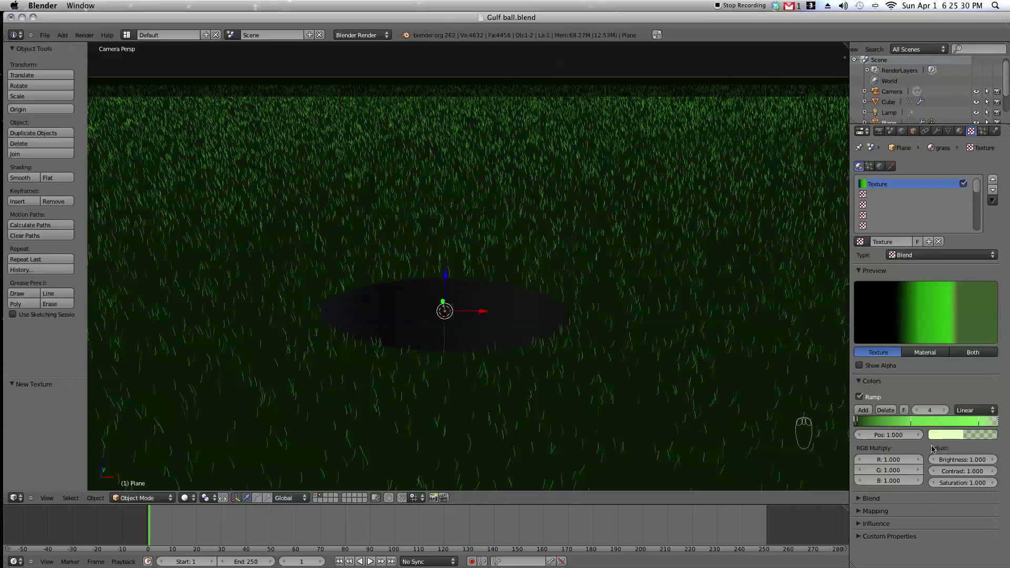
Step: Show alpha in the Blend texture's preview and set its mapping coordinates to Strand / Particle
{"action": "left_click", "coordinate": [864, 380]}
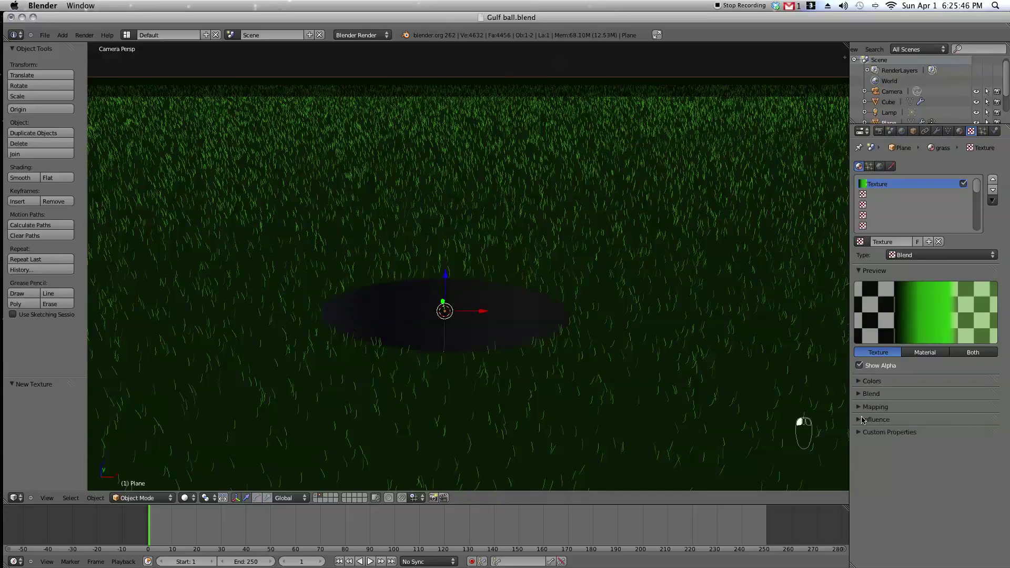
{"action": "left_click", "coordinate": [865, 407]}
{"action": "left_click", "coordinate": [932, 422]}
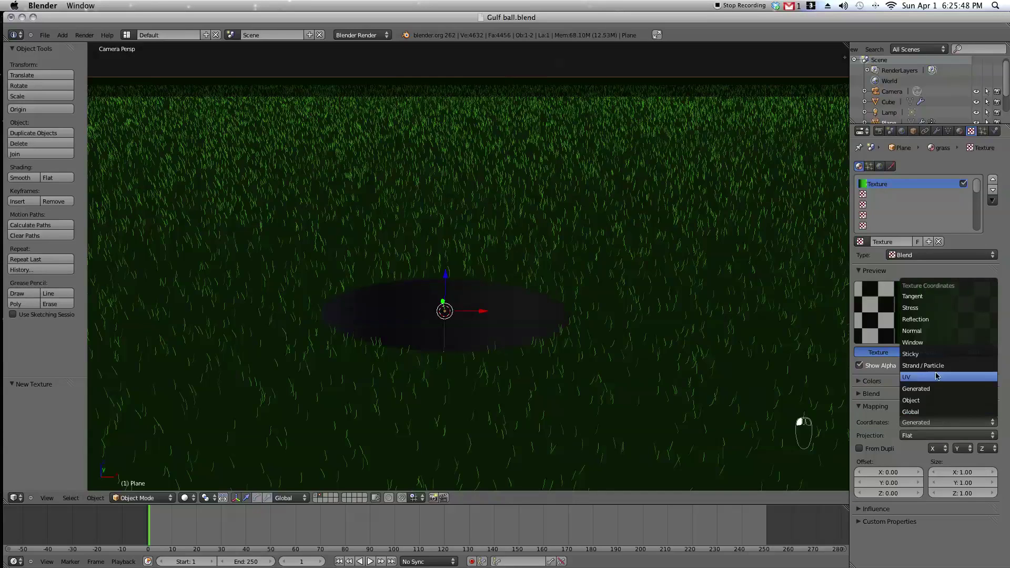
{"action": "left_click", "coordinate": [923, 366]}
Step: Save the file over the existing one and render the image
{"action": "key", "text": "ctrl+s"}
{"action": "left_click", "coordinate": [621, 278]}
{"action": "left_click", "coordinate": [84, 34]}
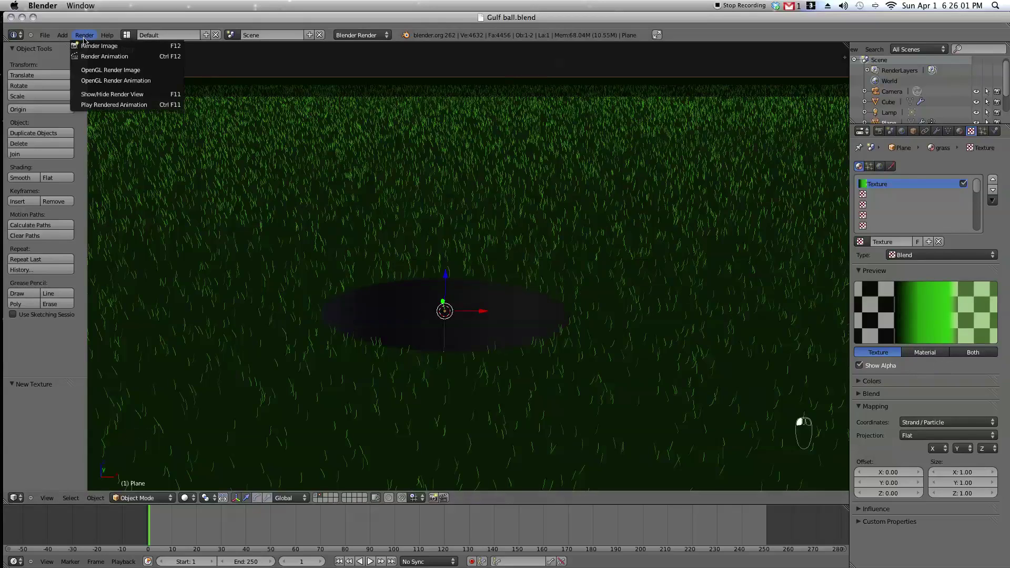
{"action": "left_click", "coordinate": [87, 45]}
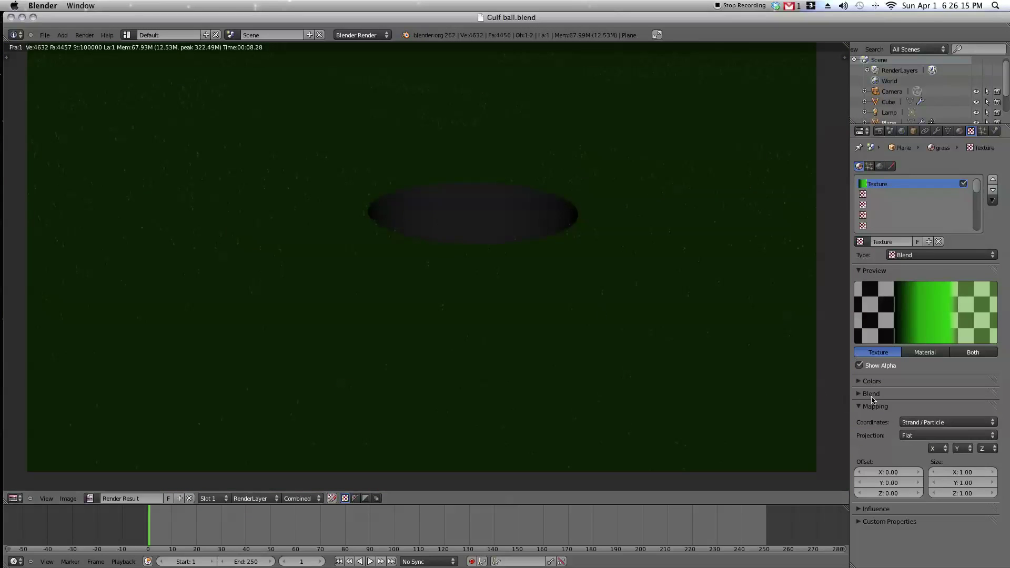
Step: Make the Blend texture influence the grass material's diffuse alpha as well as its colour
{"action": "left_click", "coordinate": [873, 406]}
{"action": "left_click", "coordinate": [861, 420]}
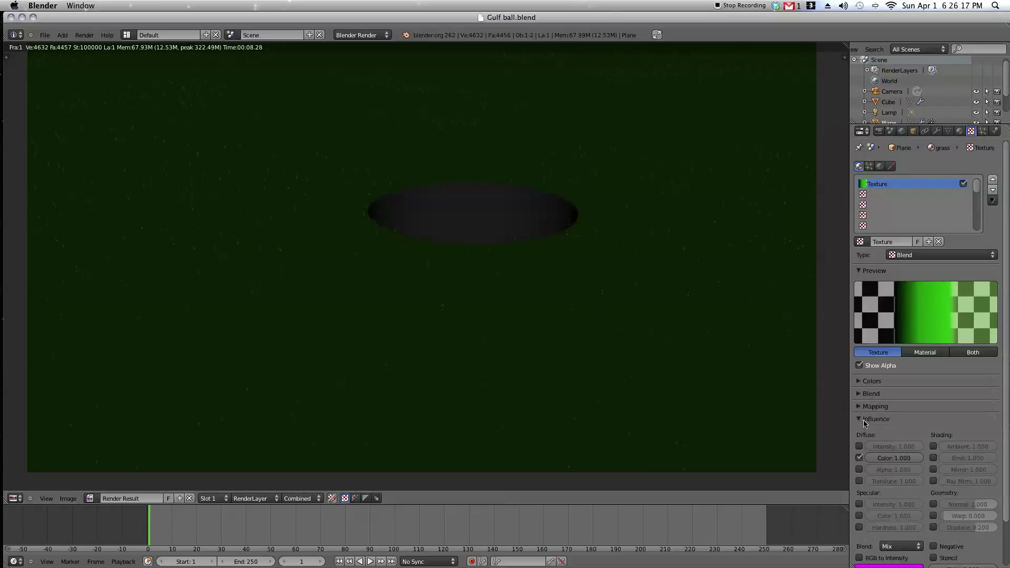
{"action": "left_click", "coordinate": [860, 470]}
Step: Render the image again, inspect the grass blades around the hole and close the render
{"action": "scroll", "coordinate": [500, 352], "scroll_direction": "down", "scroll_amount": 2}
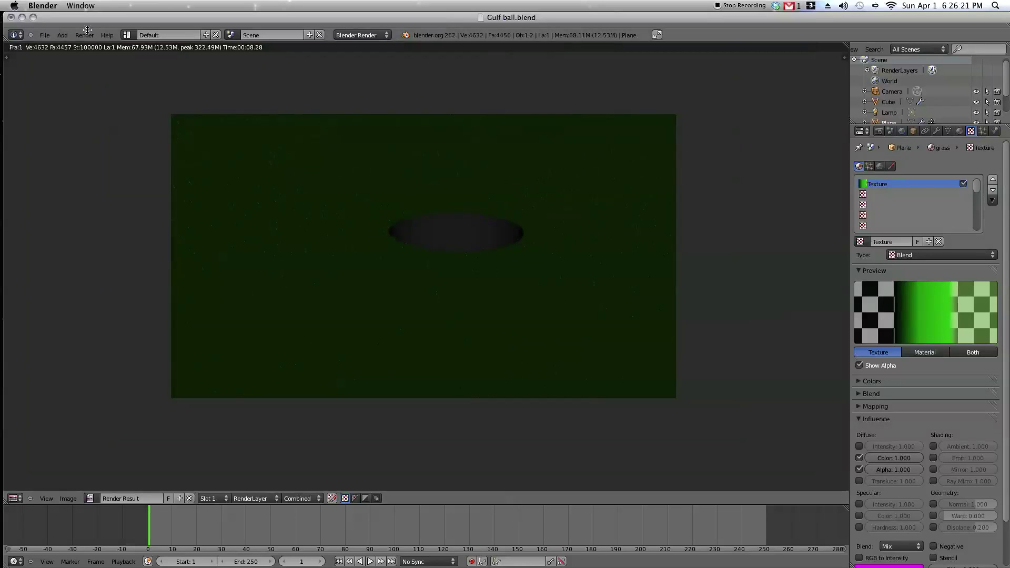
{"action": "left_click", "coordinate": [88, 30]}
{"action": "left_click", "coordinate": [102, 39]}
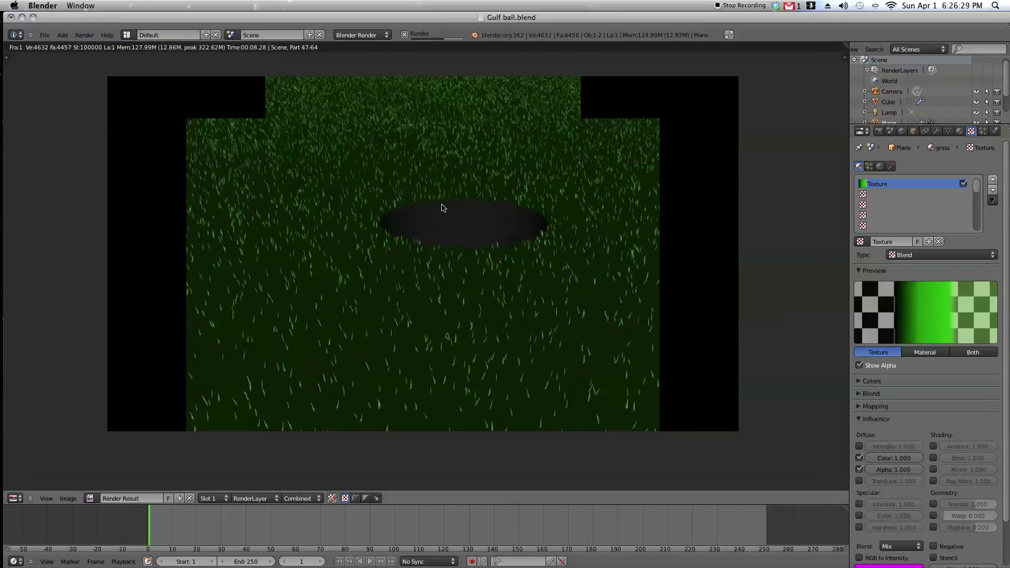
{"action": "scroll", "coordinate": [441, 208], "scroll_direction": "up", "scroll_amount": 1}
{"action": "scroll", "coordinate": [415, 227], "scroll_direction": "down", "scroll_amount": 3}
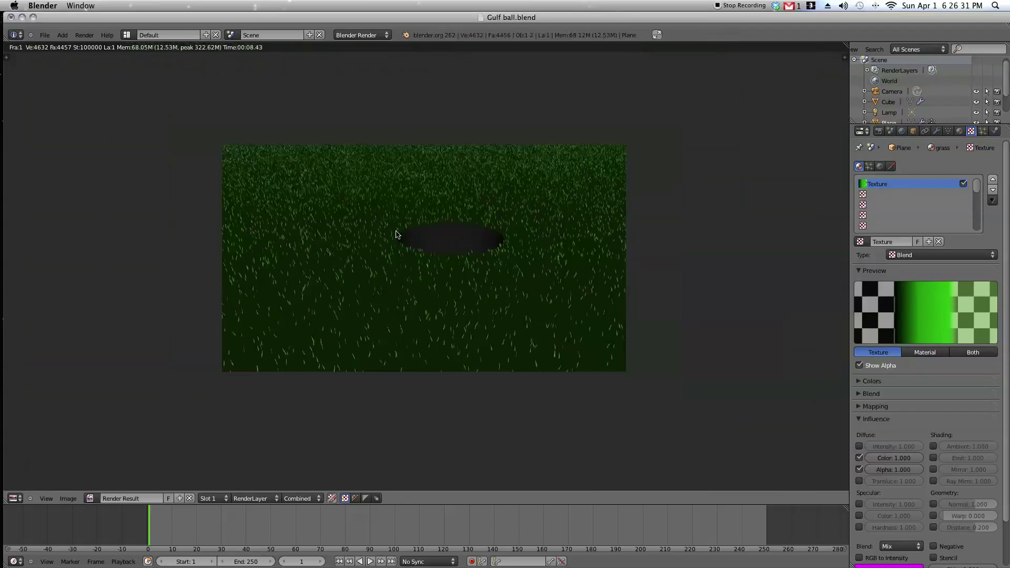
{"action": "key", "text": "Escape"}
Step: Add a Clouds texture in the grass material's second slot and enable its colour ramp
{"action": "left_click", "coordinate": [904, 194]}
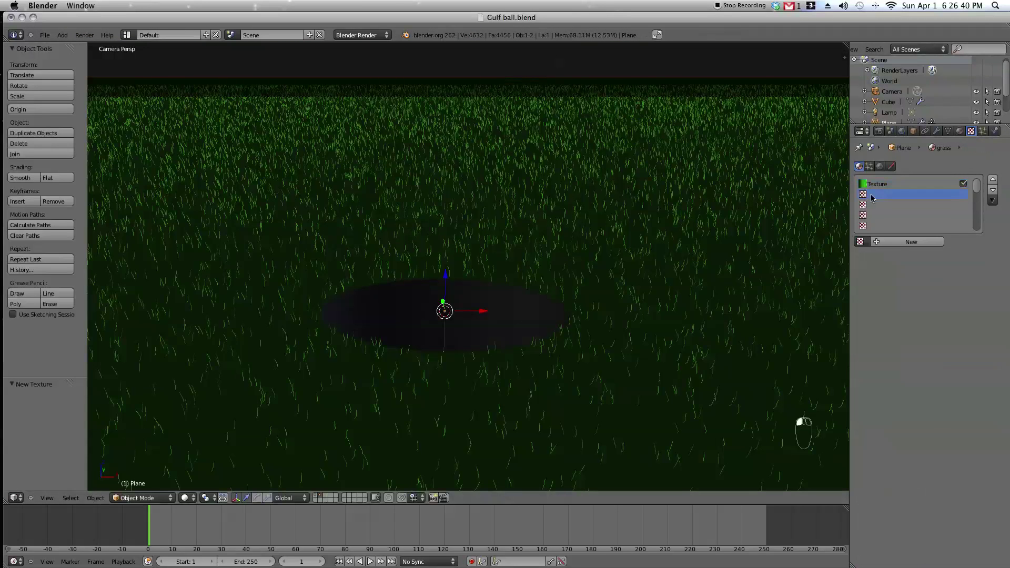
{"action": "left_click", "coordinate": [905, 242]}
{"action": "left_click", "coordinate": [872, 381]}
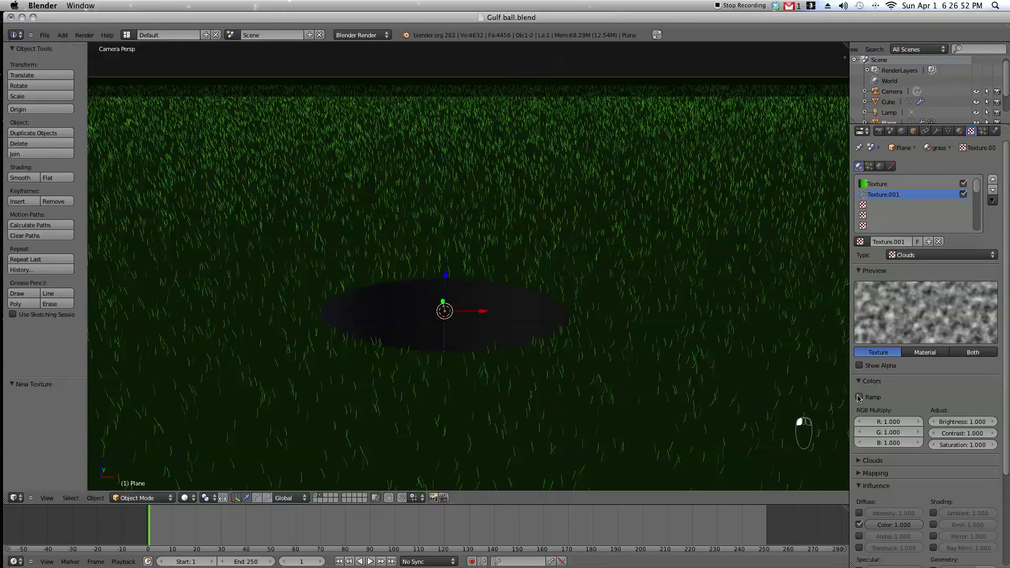
{"action": "left_click", "coordinate": [860, 396]}
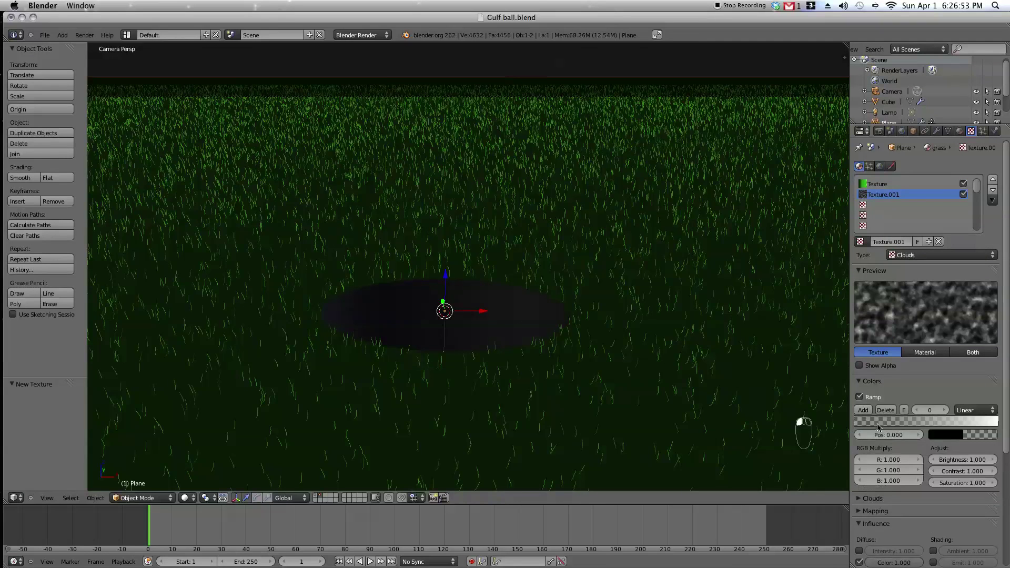
Step: Move the Clouds ramp's black stop to about 0.21, and colour the white stop yellow while shifting it inward
{"action": "left_click_drag", "start_coordinate": [877, 426], "coordinate": [905, 424]}
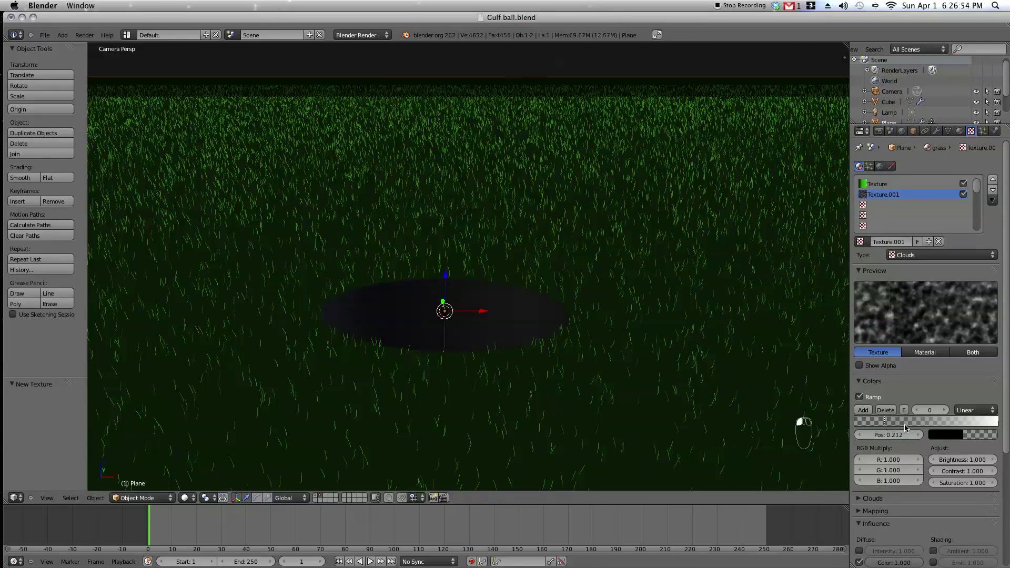
{"action": "left_click", "coordinate": [981, 423]}
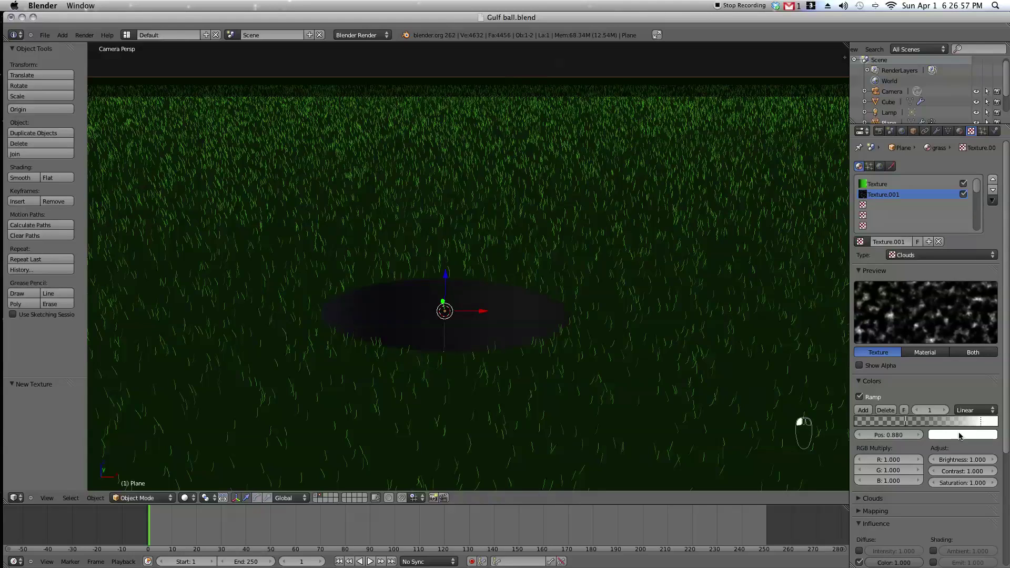
{"action": "left_click", "coordinate": [957, 435]}
{"action": "left_click_drag", "start_coordinate": [930, 332], "coordinate": [916, 339]}
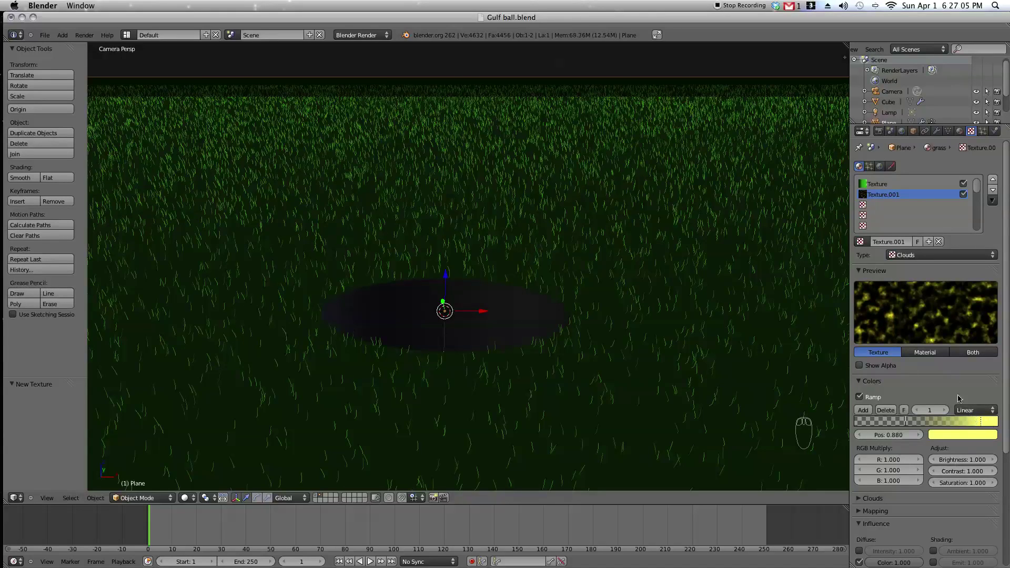
{"action": "left_click_drag", "start_coordinate": [979, 423], "coordinate": [970, 425]}
Step: Set the Clouds texture's diffuse colour influence to 0.5
{"action": "left_click", "coordinate": [869, 382]}
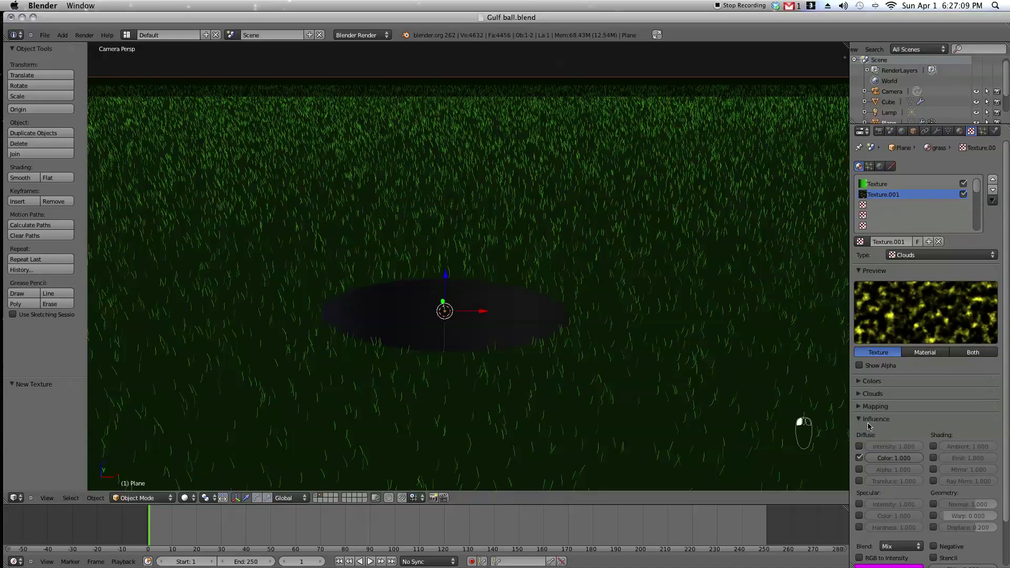
{"action": "left_click", "coordinate": [892, 459]}
{"action": "key", "text": "BackSpace"}
{"action": "type", "text": "0.5"}
{"action": "key", "text": "Return"}
Step: Render the image to check the yellow variation on the grass, and close the render
{"action": "left_click", "coordinate": [85, 35]}
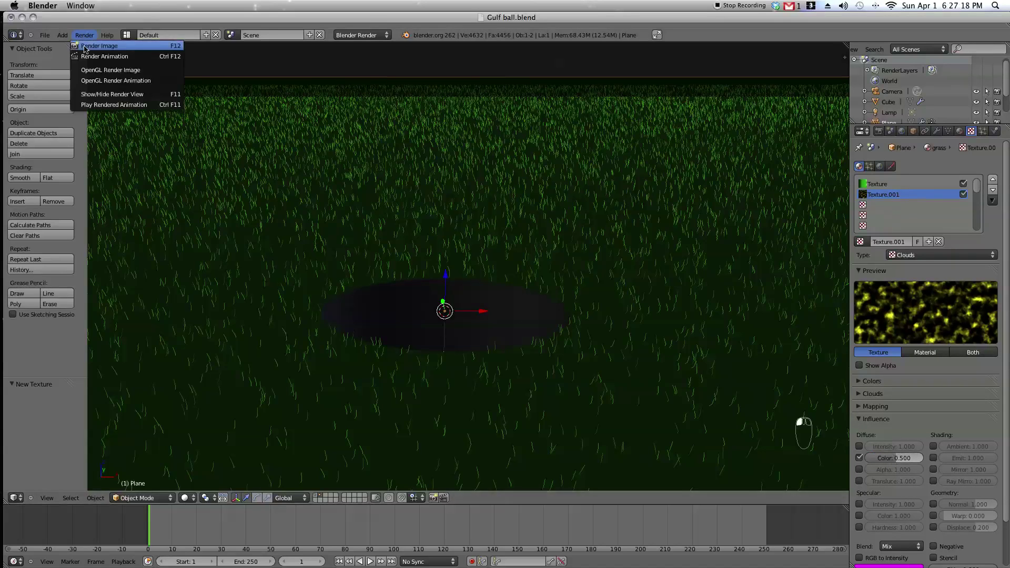
{"action": "left_click", "coordinate": [90, 47]}
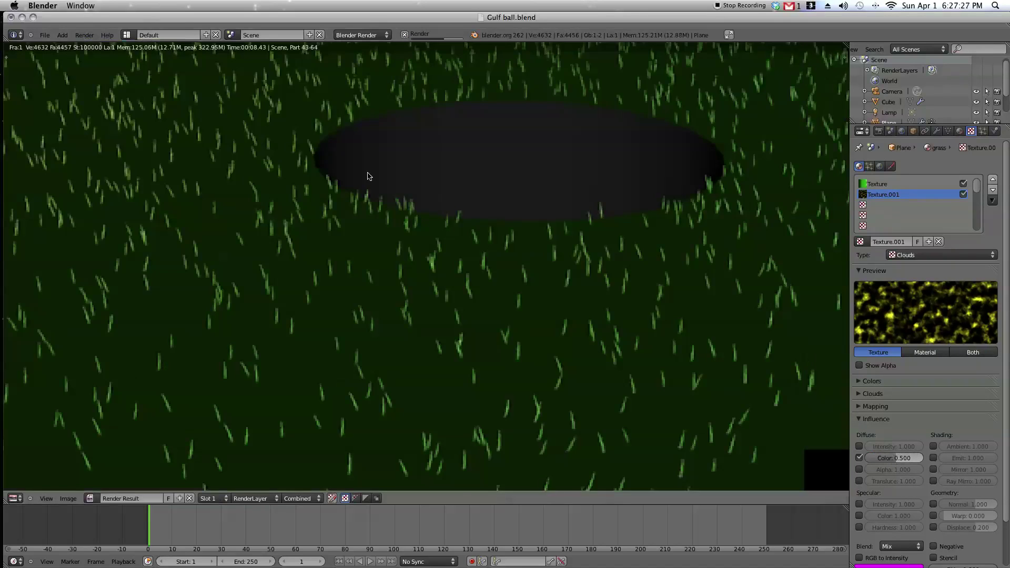
{"action": "scroll", "coordinate": [368, 177], "scroll_direction": "down", "scroll_amount": 5}
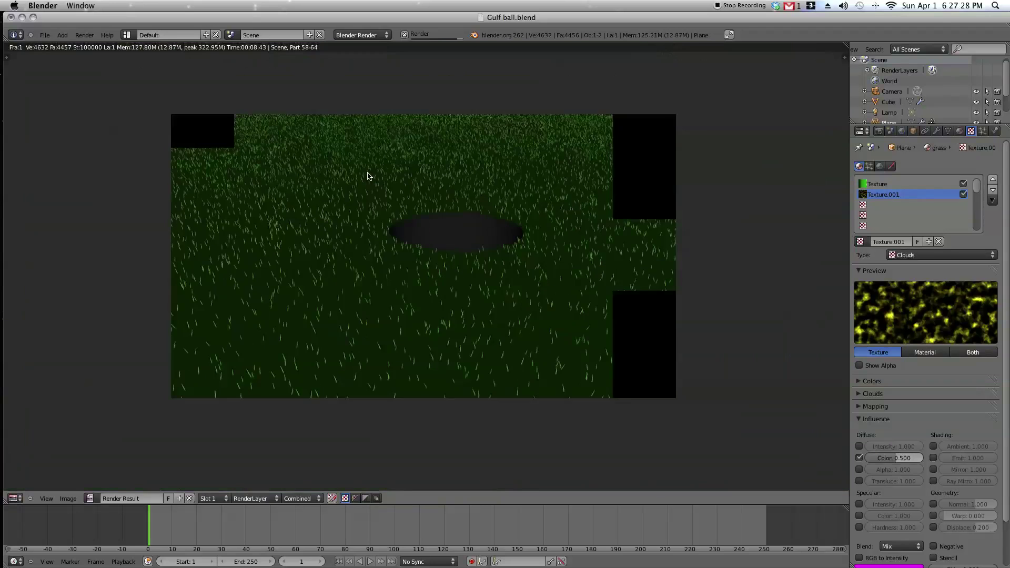
{"action": "key", "text": "Escape"}
Step: Reduce the Clouds texture's noise size to 0.1 and further to 0.05
{"action": "left_click", "coordinate": [864, 419]}
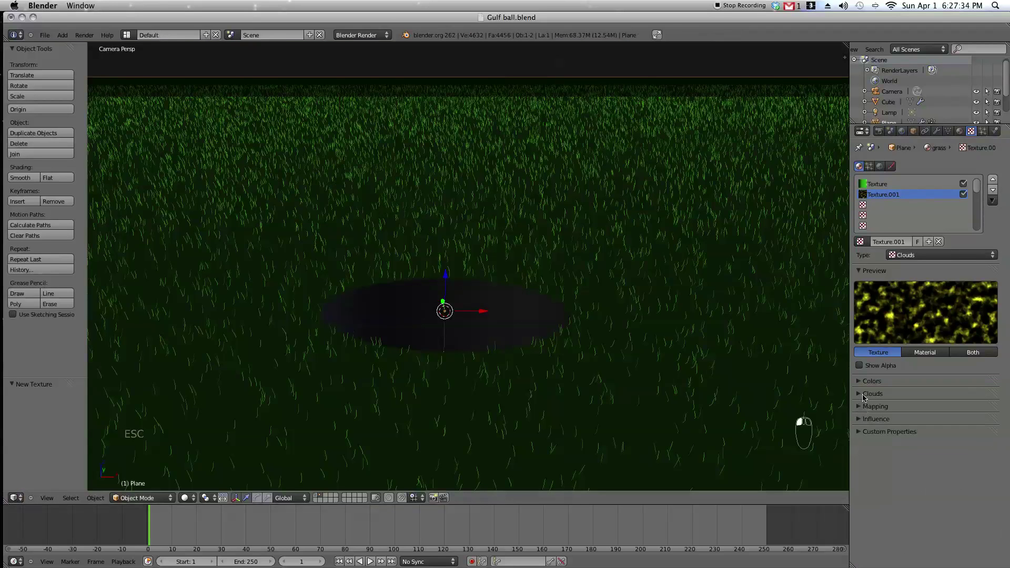
{"action": "left_click", "coordinate": [867, 395]}
{"action": "left_click", "coordinate": [884, 462]}
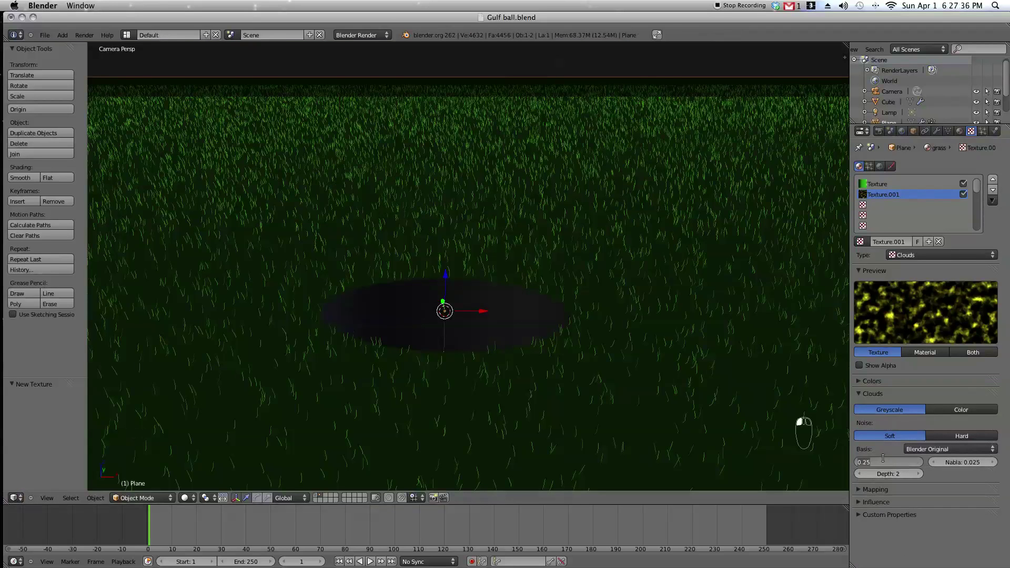
{"action": "key", "text": "BackSpace"}
{"action": "type", "text": "0.1"}
{"action": "key", "text": "Return"}
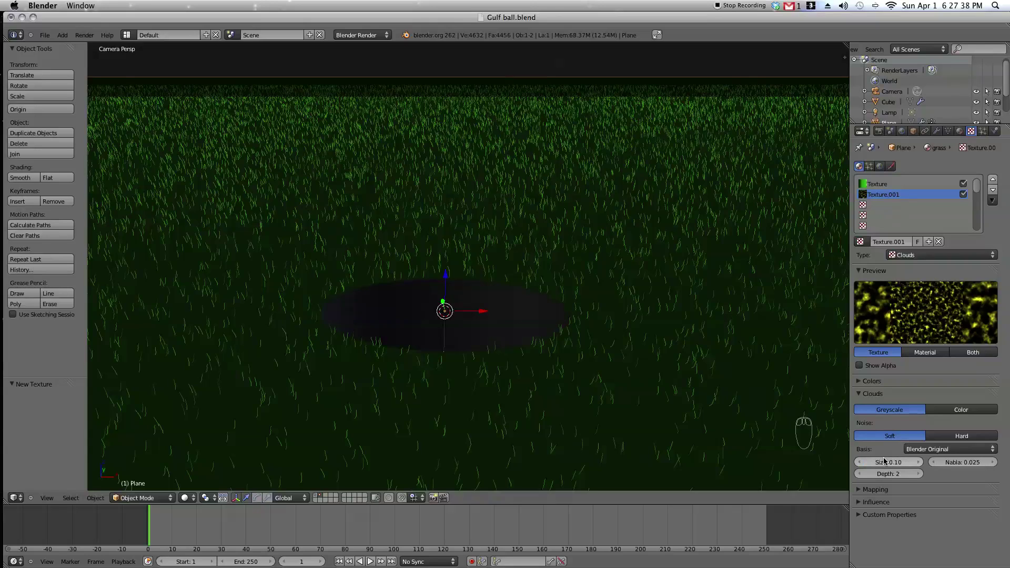
{"action": "left_click", "coordinate": [889, 461]}
{"action": "type", "text": "0.05"}
{"action": "key", "text": "Return"}
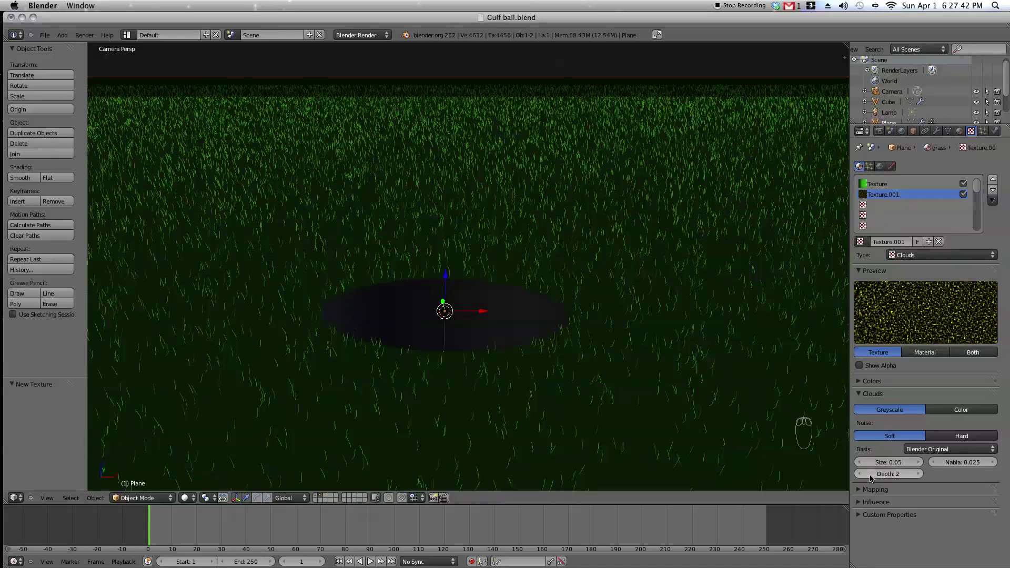
Step: Turn off the viewport display of the plane's particle system modifier
{"action": "left_click", "coordinate": [982, 131]}
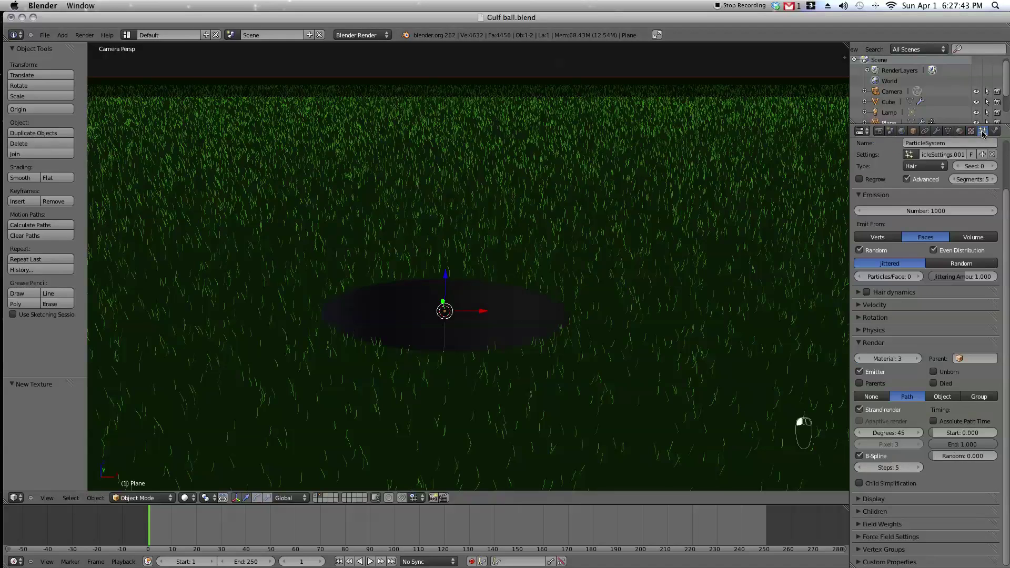
{"action": "left_click", "coordinate": [936, 131]}
{"action": "left_click", "coordinate": [929, 265]}
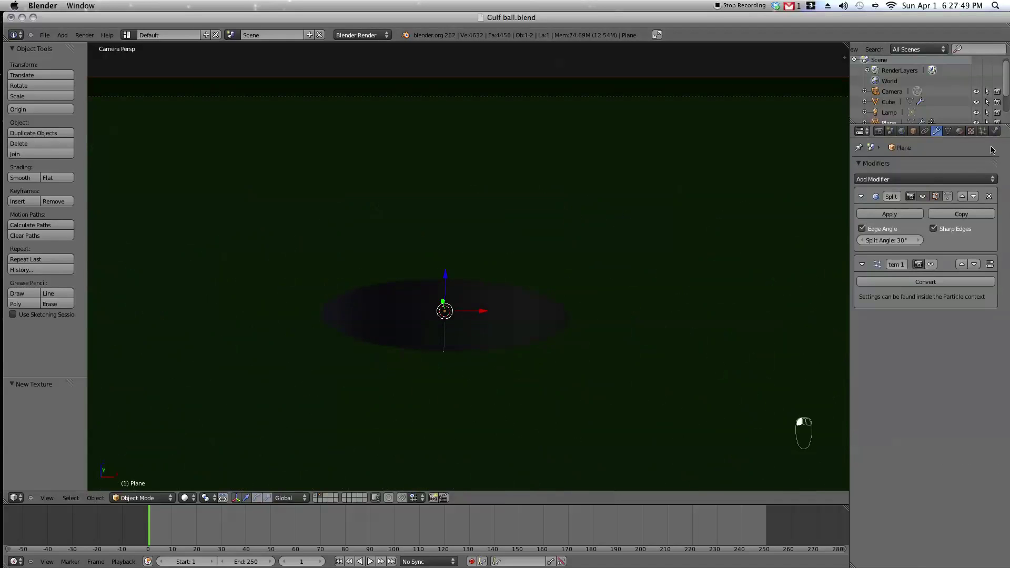
Step: Set the emission number of the plane's grass particle system to 10020 and save the file
{"action": "left_click", "coordinate": [982, 132]}
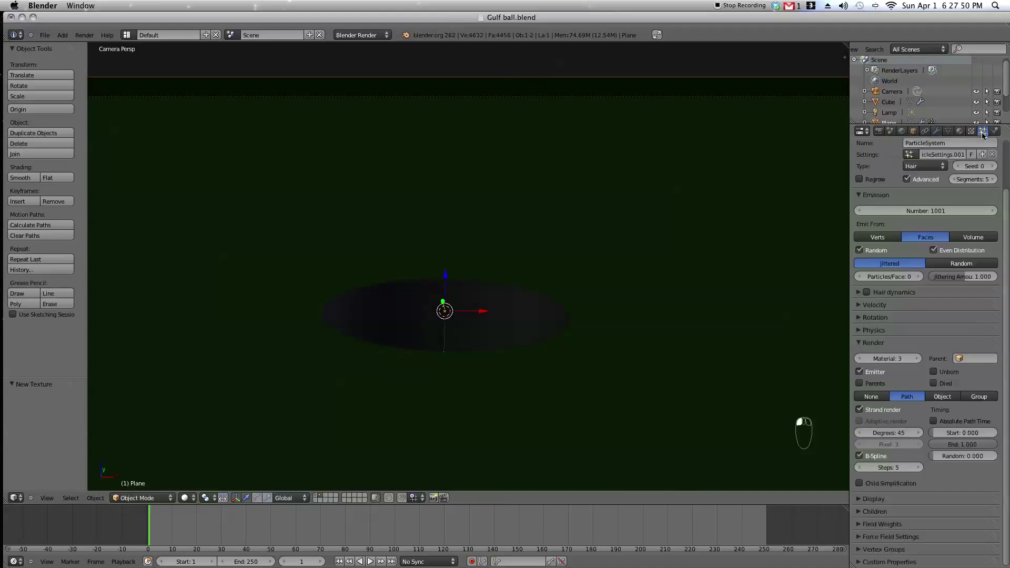
{"action": "left_click", "coordinate": [950, 211]}
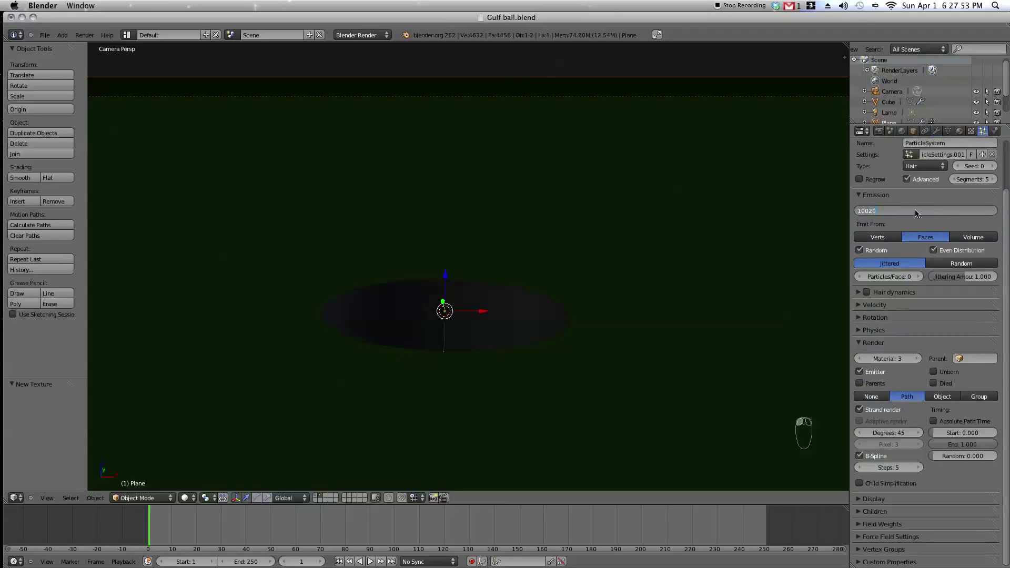
{"action": "key", "text": "Return"}
{"action": "key", "text": "ctrl+s"}
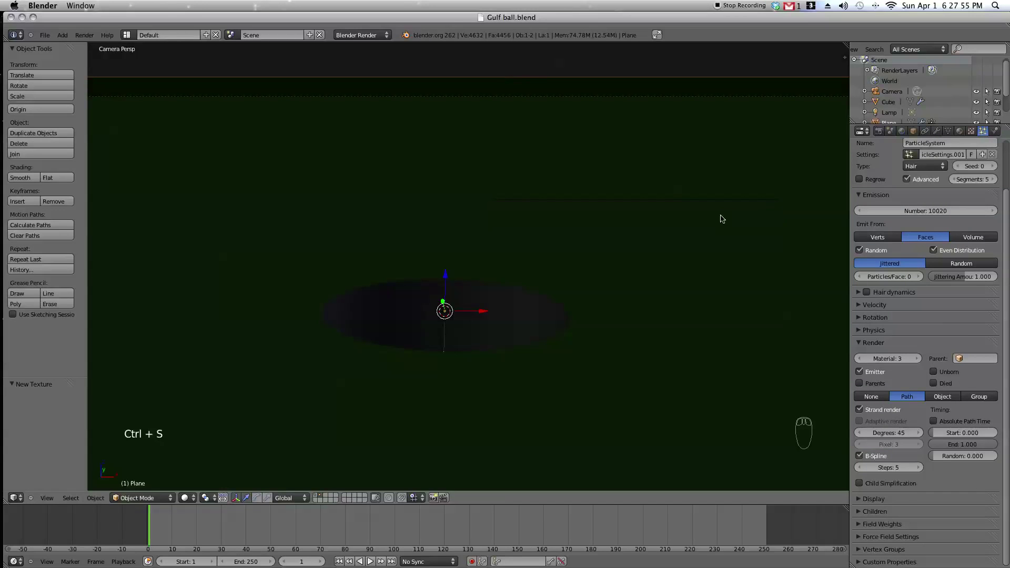
Step: Render the image to check the grass density and the colour variation around the hole
{"action": "left_click", "coordinate": [84, 35]}
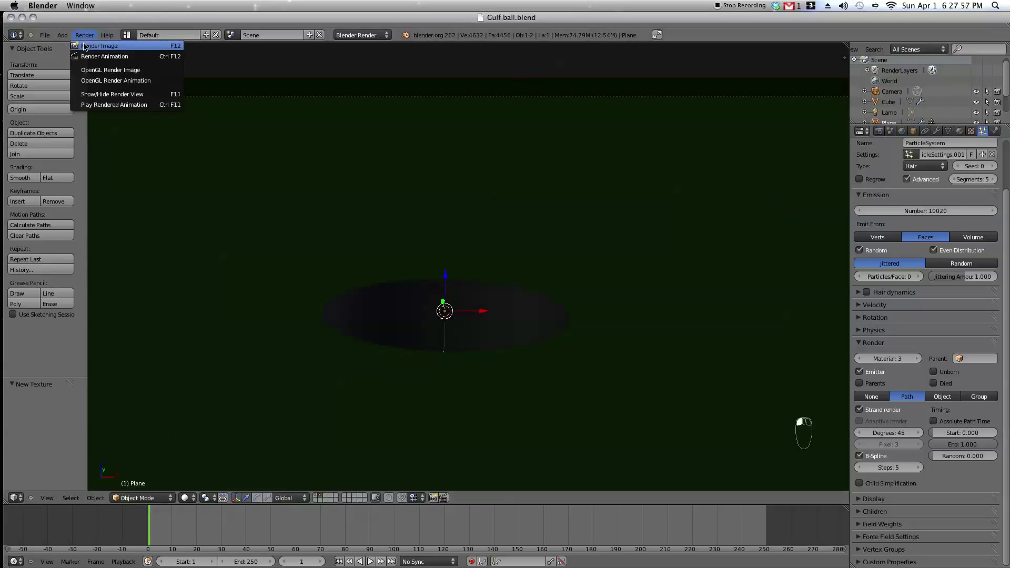
{"action": "left_click", "coordinate": [99, 46]}
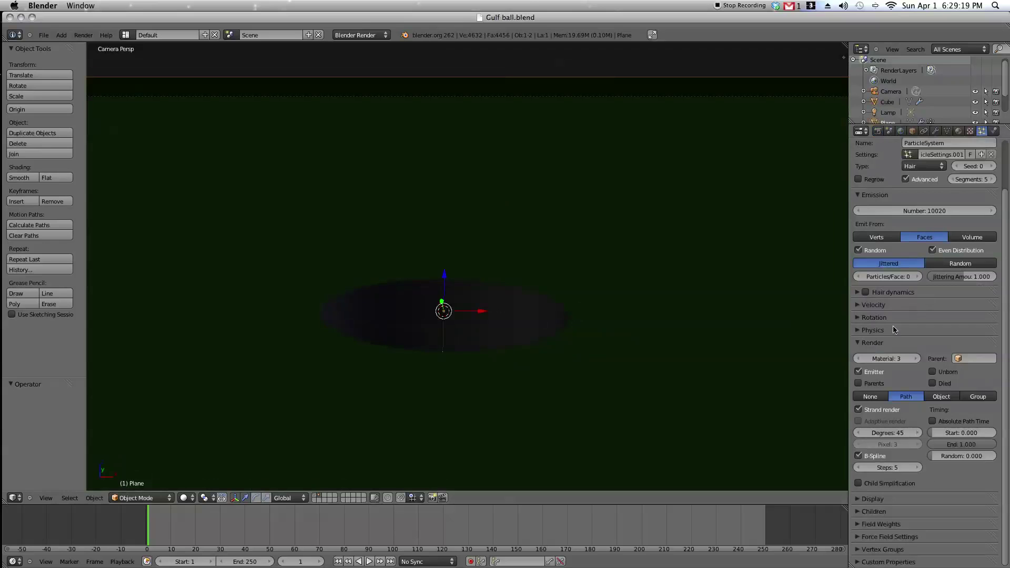
{"action": "left_click", "coordinate": [84, 35]}
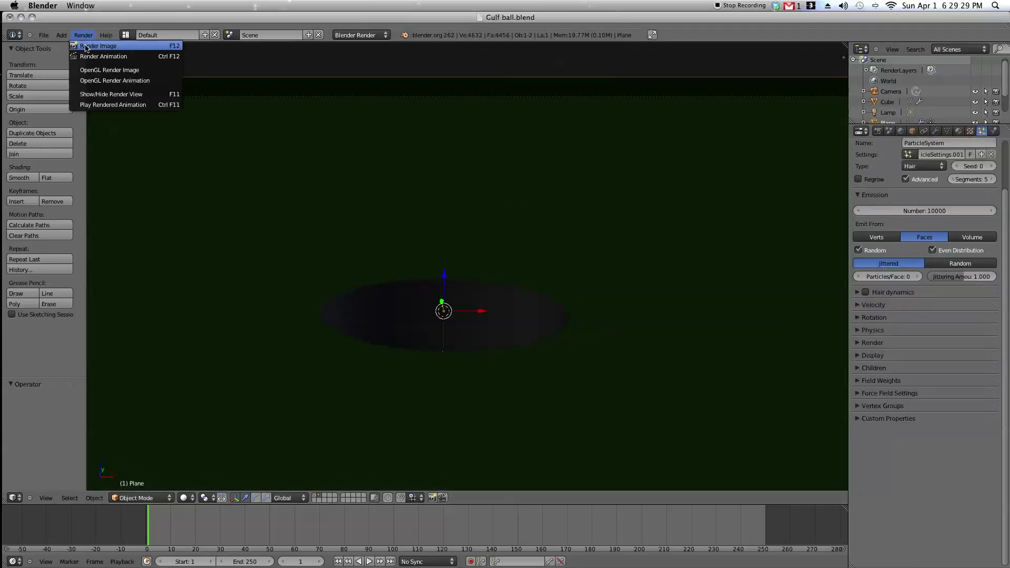
{"action": "left_click", "coordinate": [98, 46]}
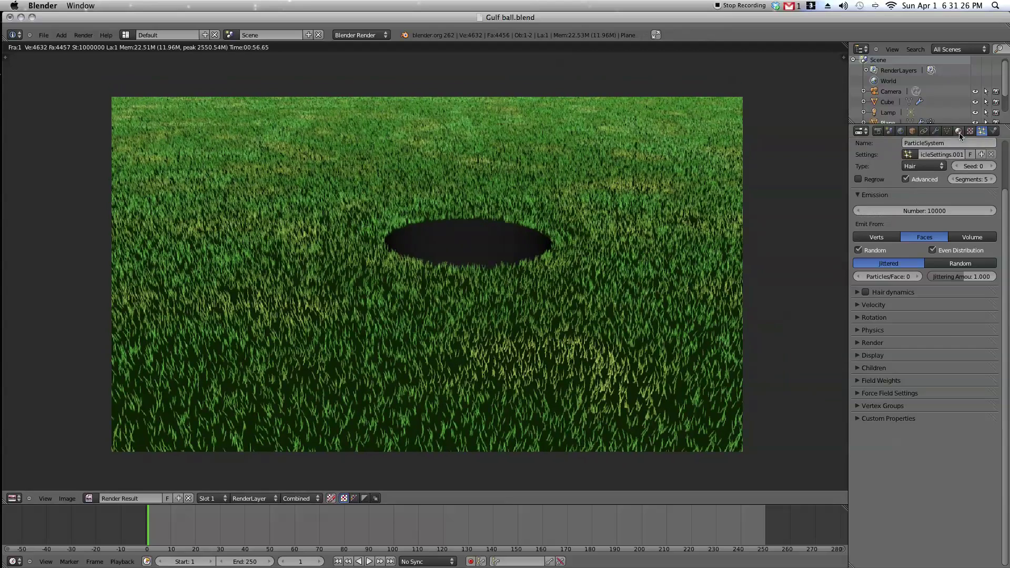
Step: Change the noise size of the grass material's Clouds texture
{"action": "left_click", "coordinate": [958, 131]}
{"action": "left_click", "coordinate": [970, 131]}
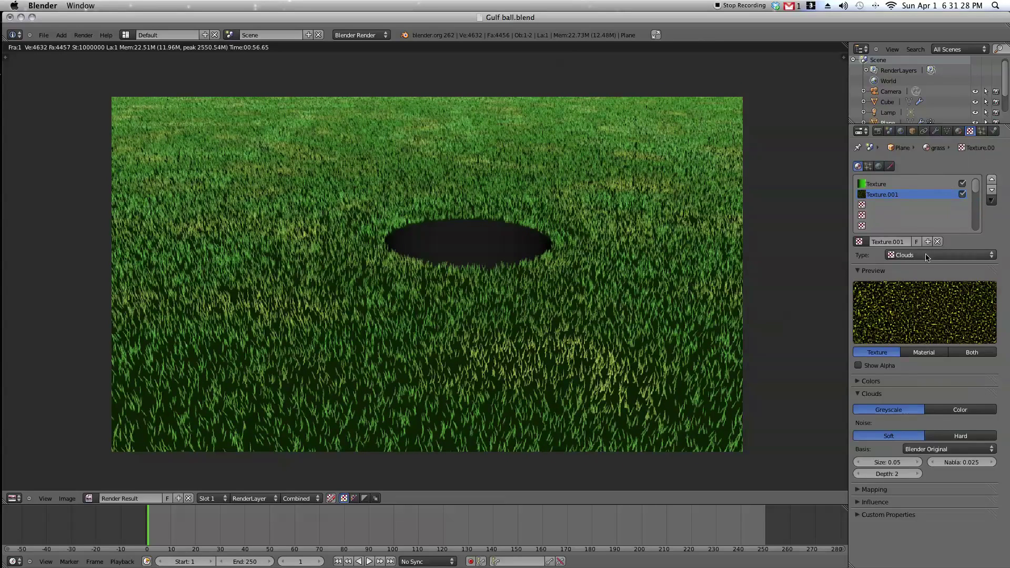
{"action": "left_click", "coordinate": [884, 461]}
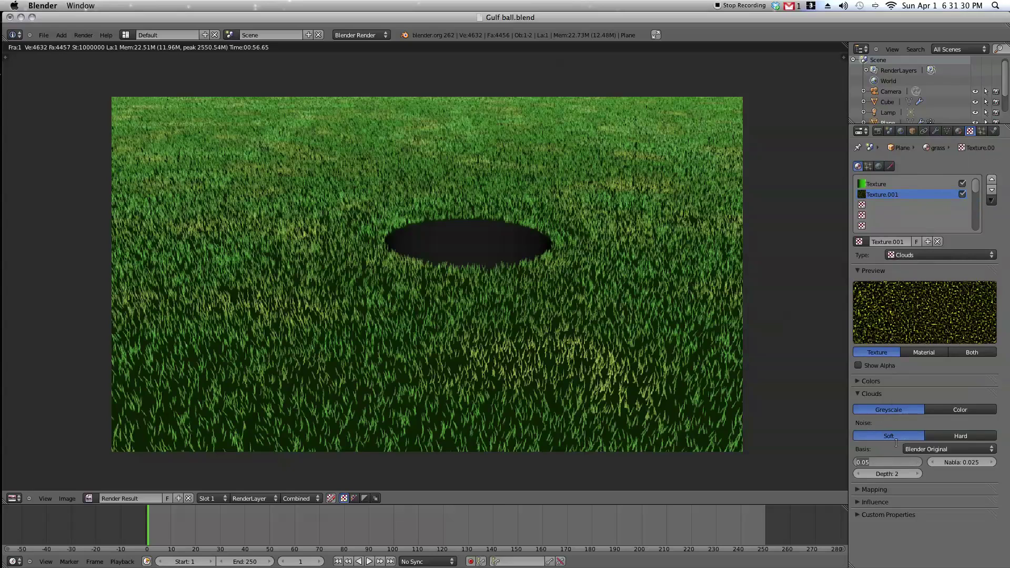
{"action": "type", "text": "0"}
{"action": "key", "text": "Return"}
Step: Set the strand root size of the grass material to 0.005
{"action": "left_click", "coordinate": [958, 132]}
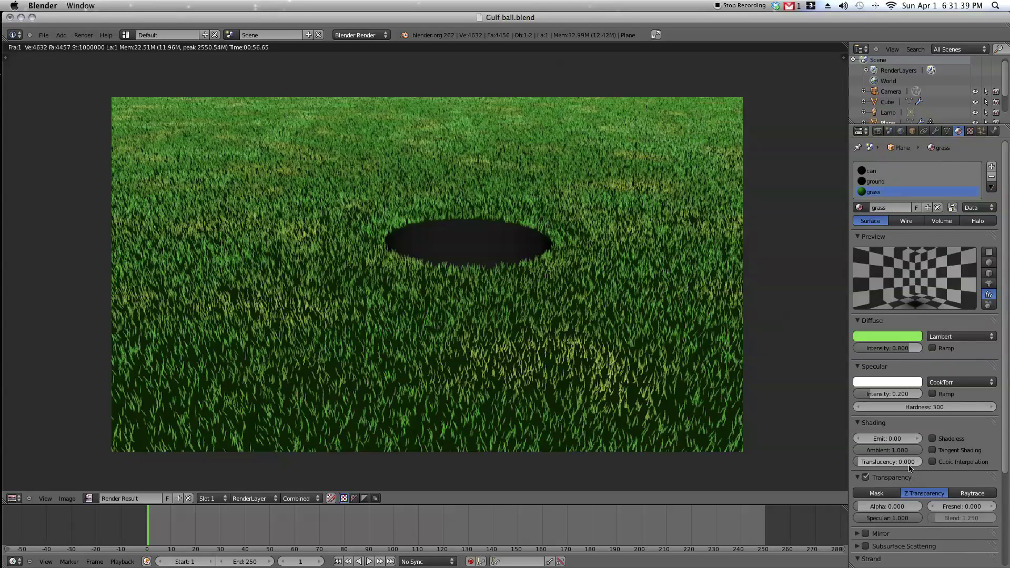
{"action": "scroll", "coordinate": [918, 480], "scroll_direction": "down", "scroll_amount": 2}
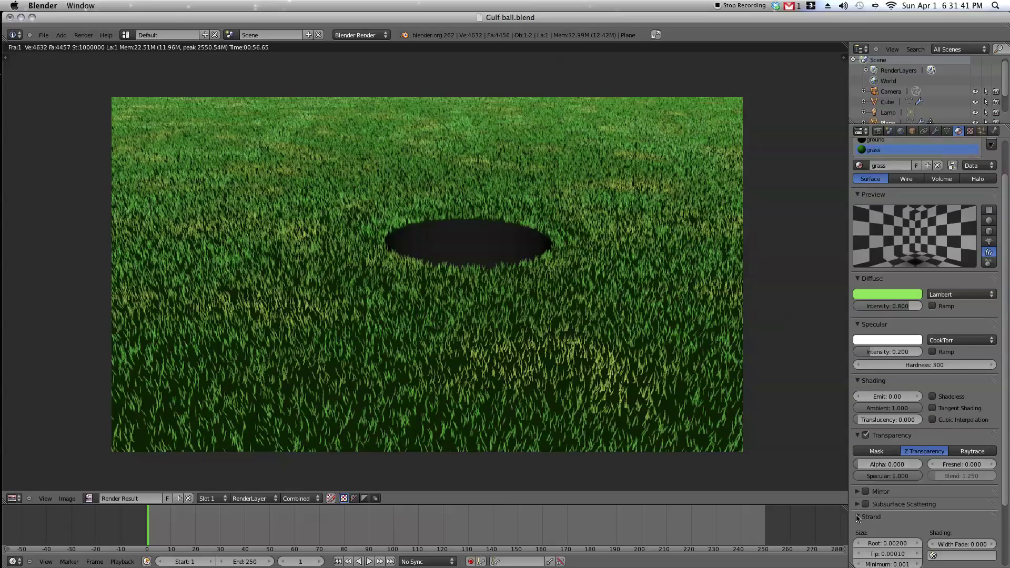
{"action": "left_click", "coordinate": [879, 543]}
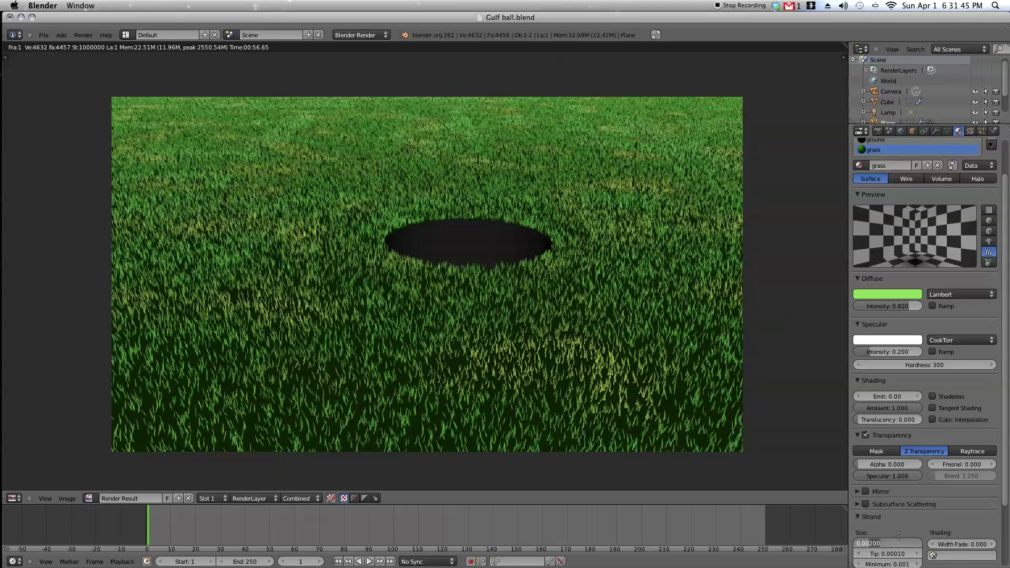
{"action": "type", "text": "0.005"}
{"action": "key", "text": "Return"}
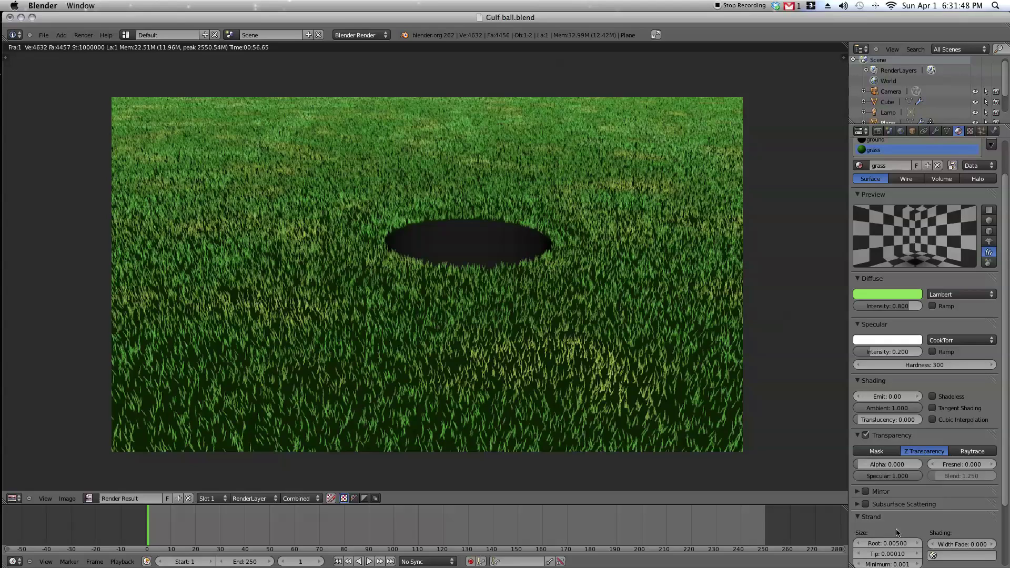
Step: Render the image to check the grass with the new strand root size, and close the render
{"action": "left_click", "coordinate": [85, 35]}
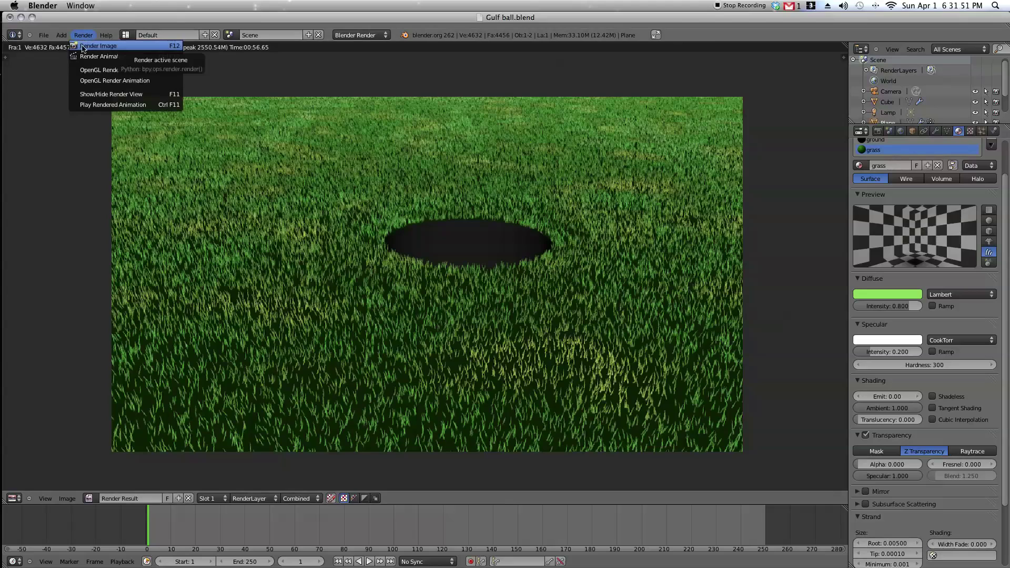
{"action": "left_click", "coordinate": [88, 45]}
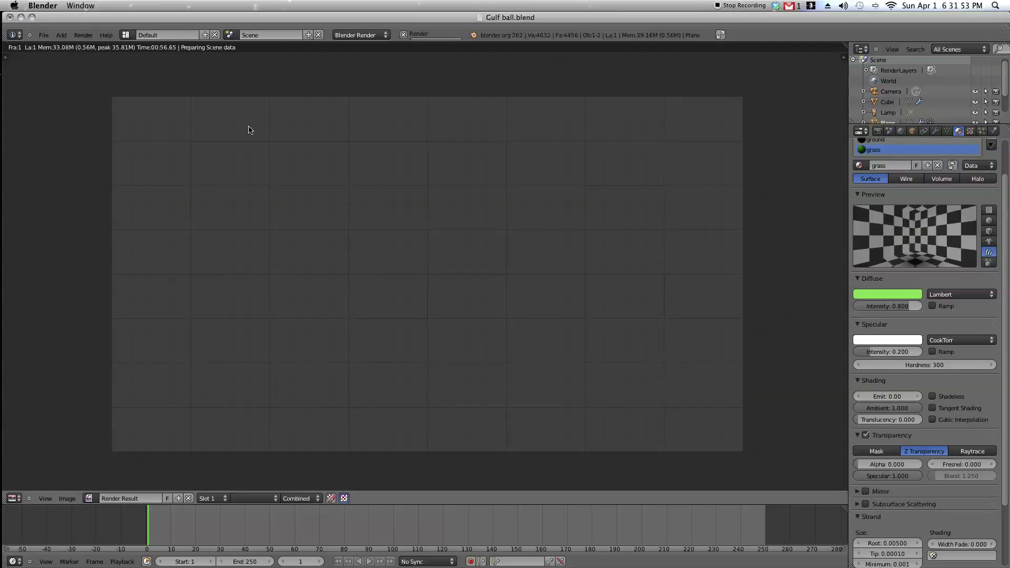
{"action": "key", "text": "ctrl+s"}
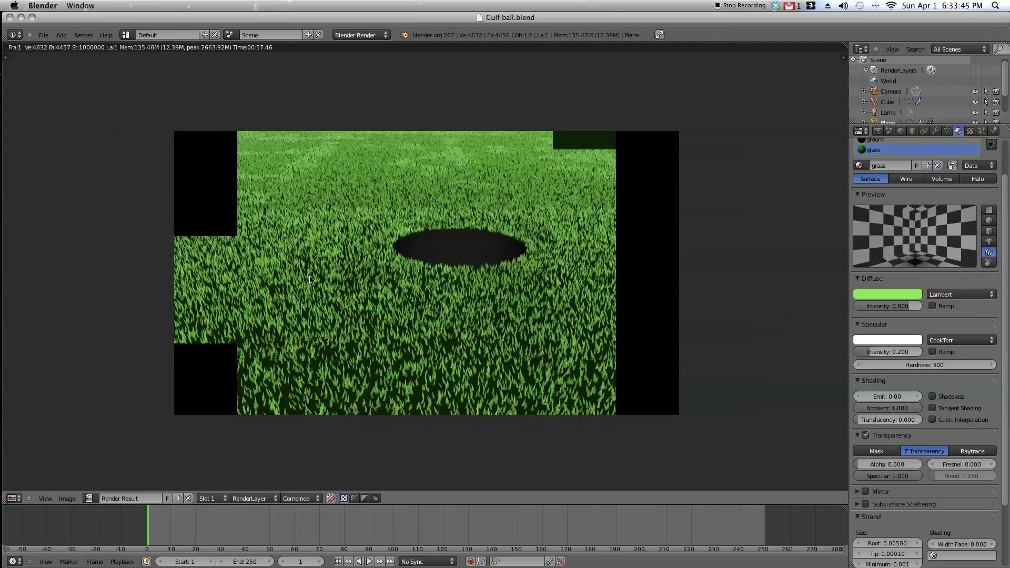
{"action": "key", "text": "Escape"}
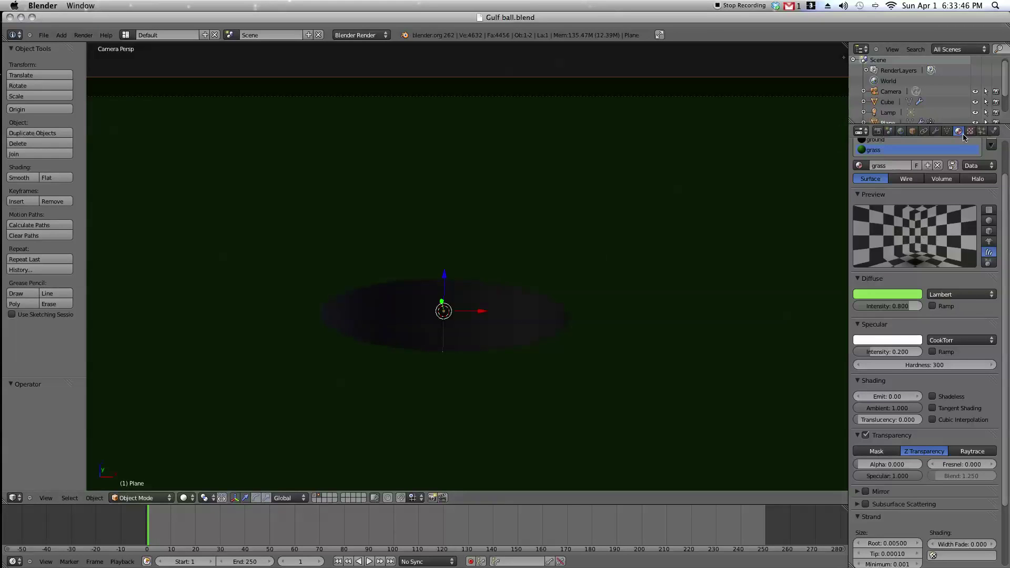
Step: Set the render amount of the particle system's interpolated children to 160
{"action": "left_click", "coordinate": [981, 131]}
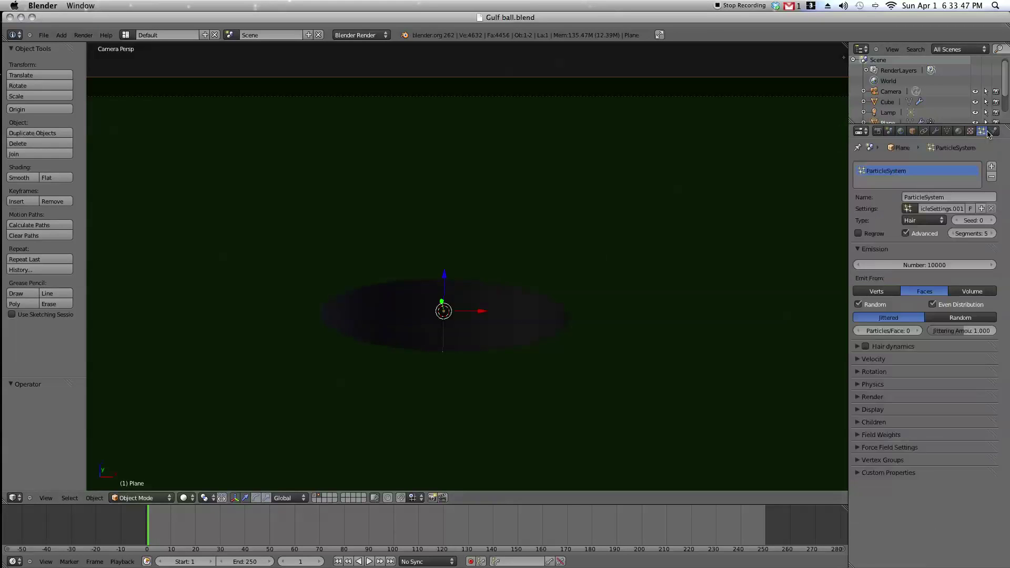
{"action": "left_click", "coordinate": [888, 462]}
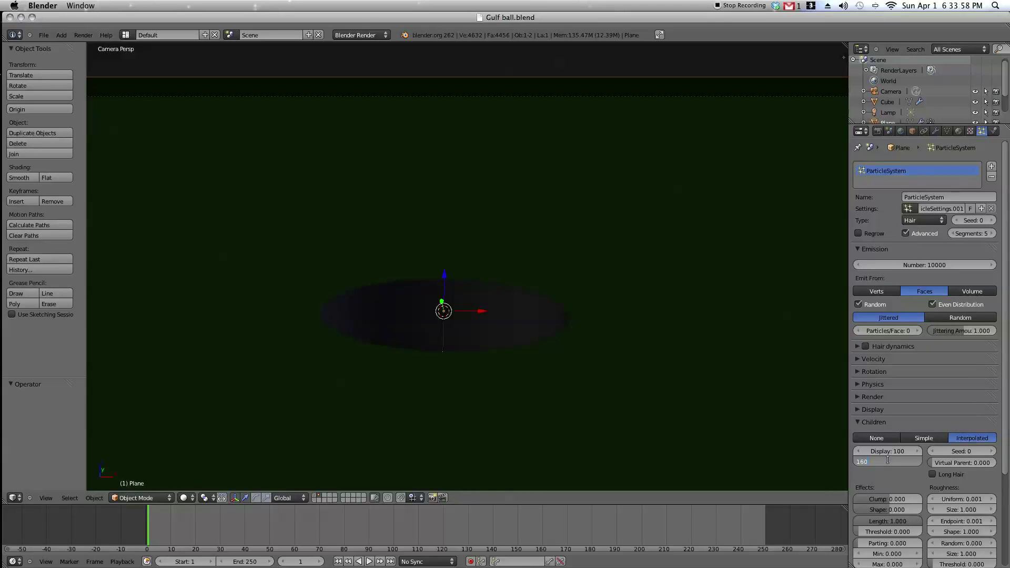
{"action": "key", "text": "Return"}
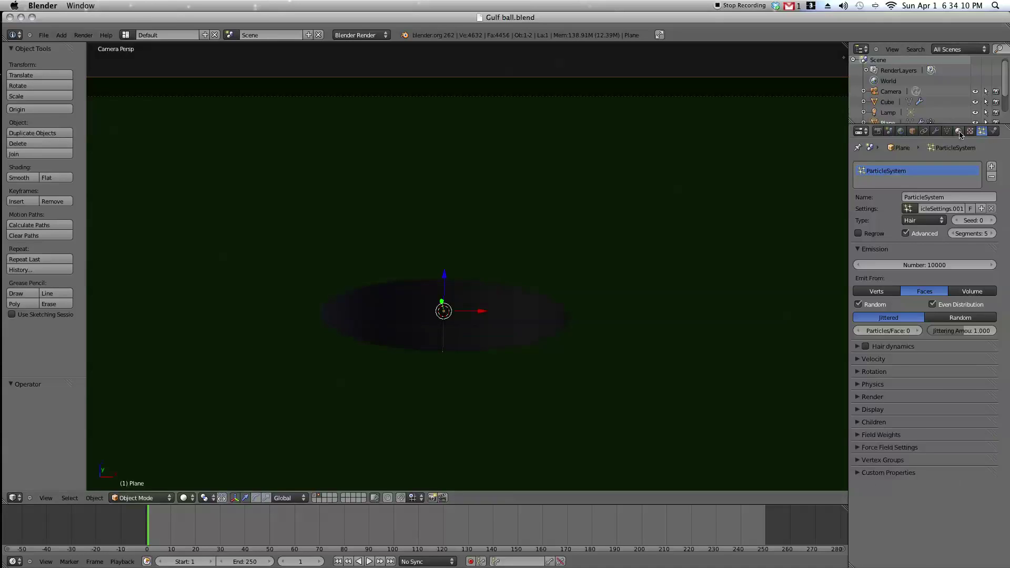
Step: Set the grass material's specular intensity to 0.3 and save over the existing Gulf ball.blend file
{"action": "left_click", "coordinate": [958, 131]}
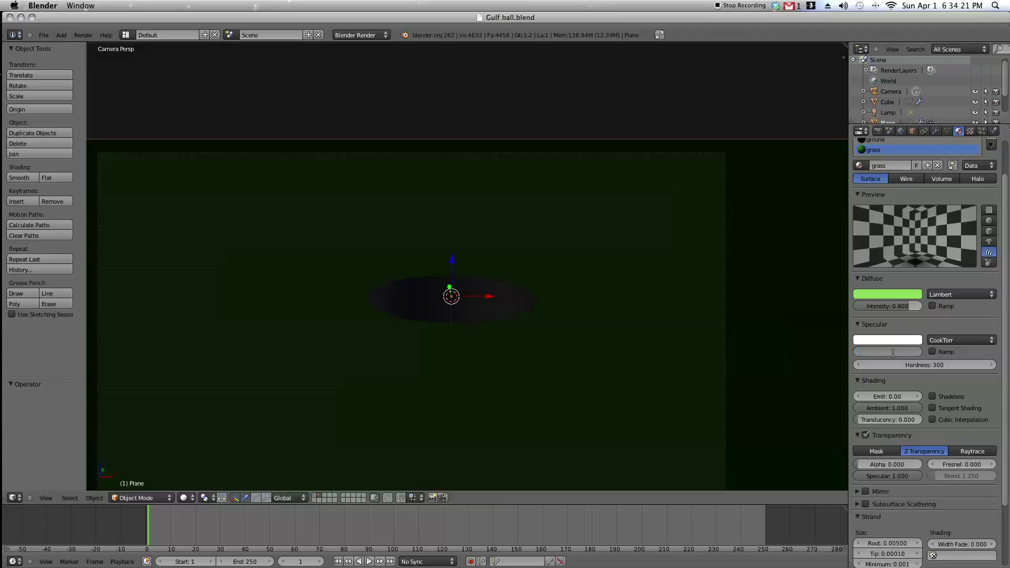
{"action": "type", "text": "0.3"}
{"action": "key", "text": "Return"}
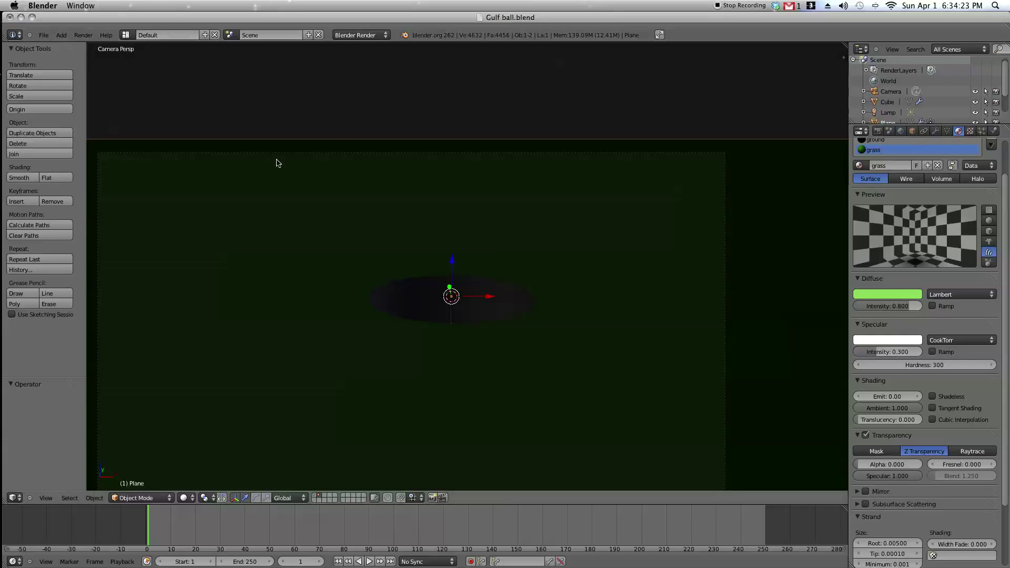
{"action": "key", "text": "ctrl+s"}
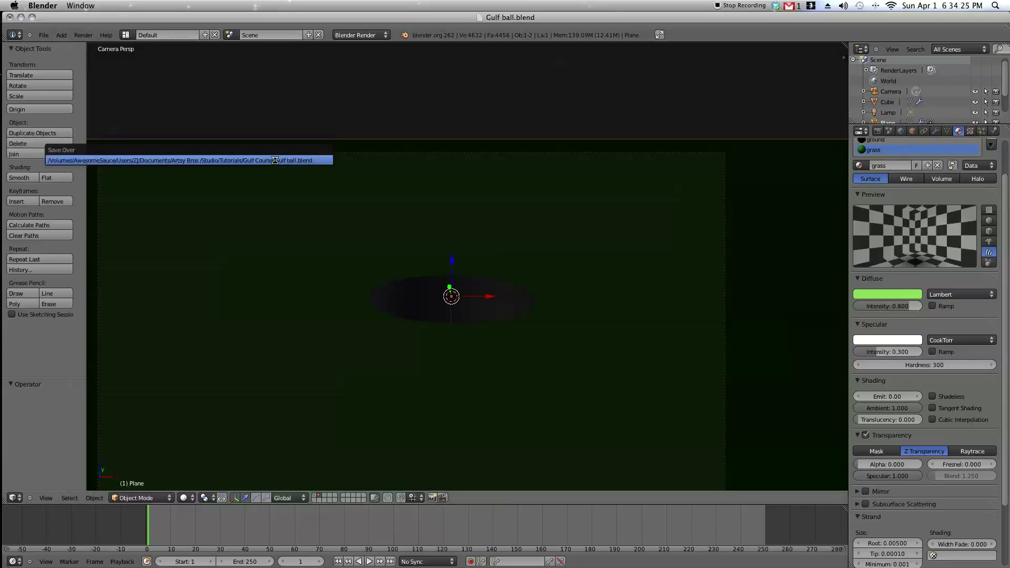
{"action": "left_click", "coordinate": [275, 161]}
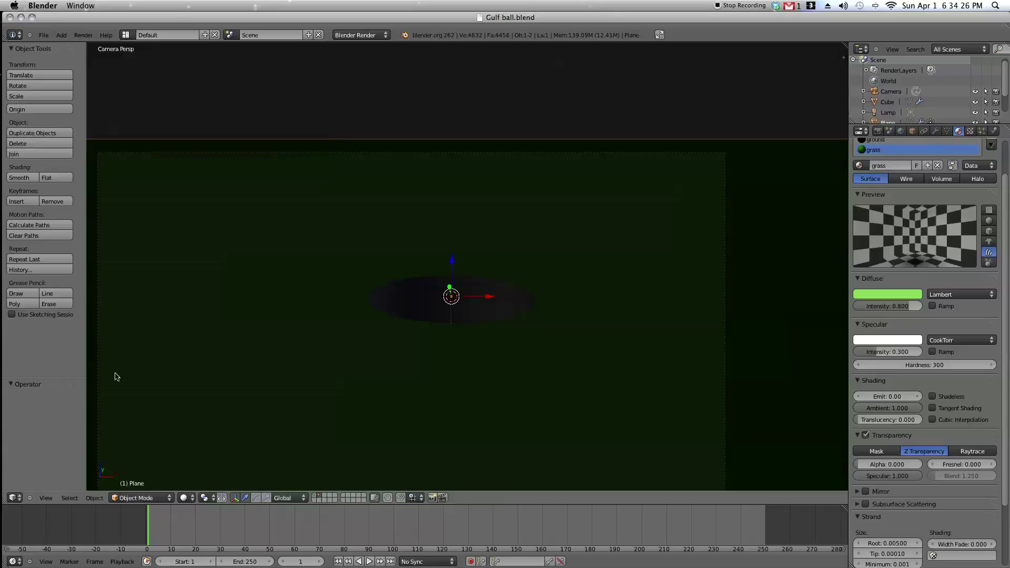
Step: Show the last render result in place of the 3D view and examine the grass around the hole up close
{"action": "left_click", "coordinate": [14, 498]}
{"action": "left_click", "coordinate": [34, 429]}
{"action": "scroll", "coordinate": [276, 367], "scroll_direction": "up", "scroll_amount": 3}
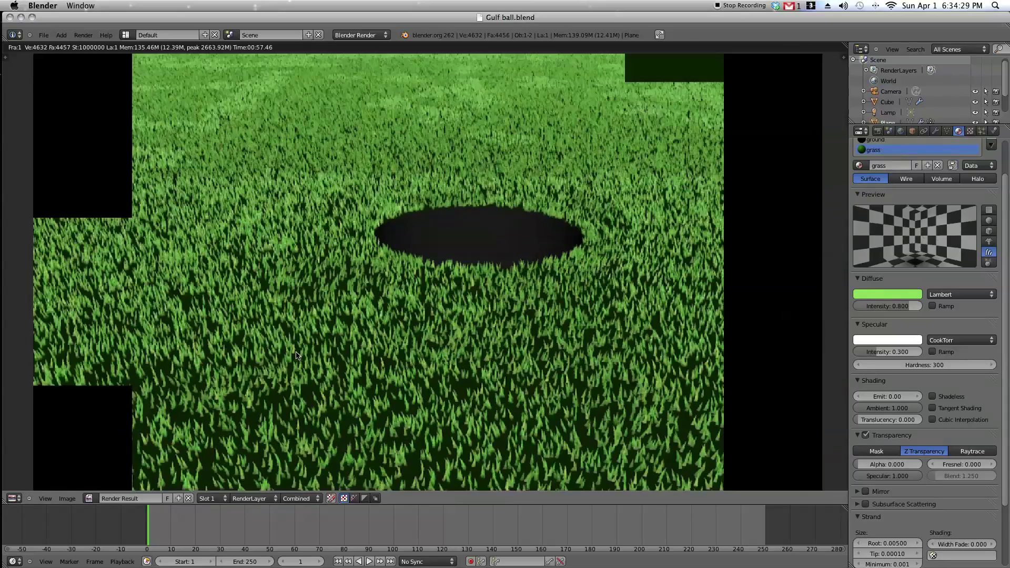
{"action": "scroll", "coordinate": [293, 352], "scroll_direction": "down", "scroll_amount": 2}
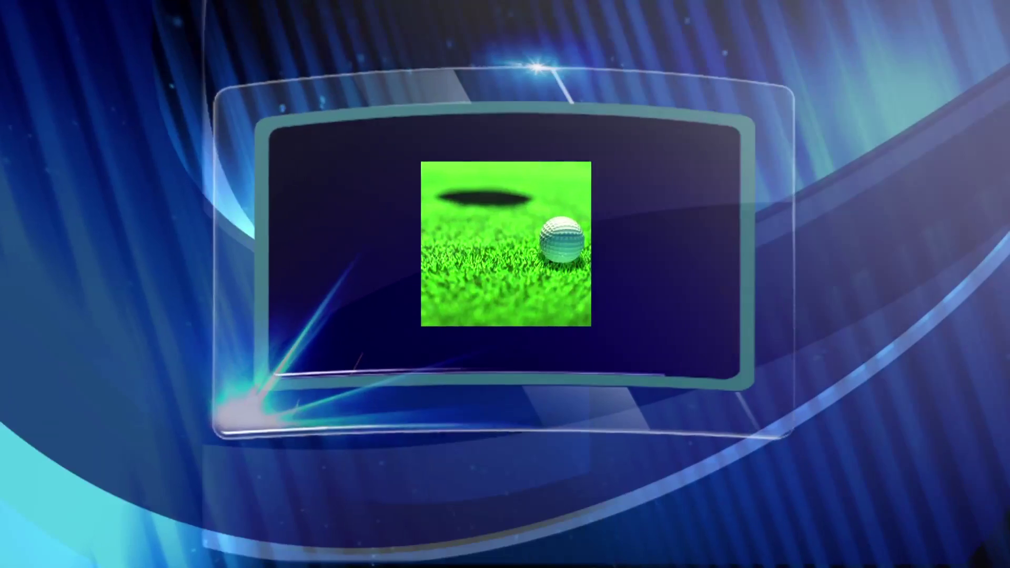